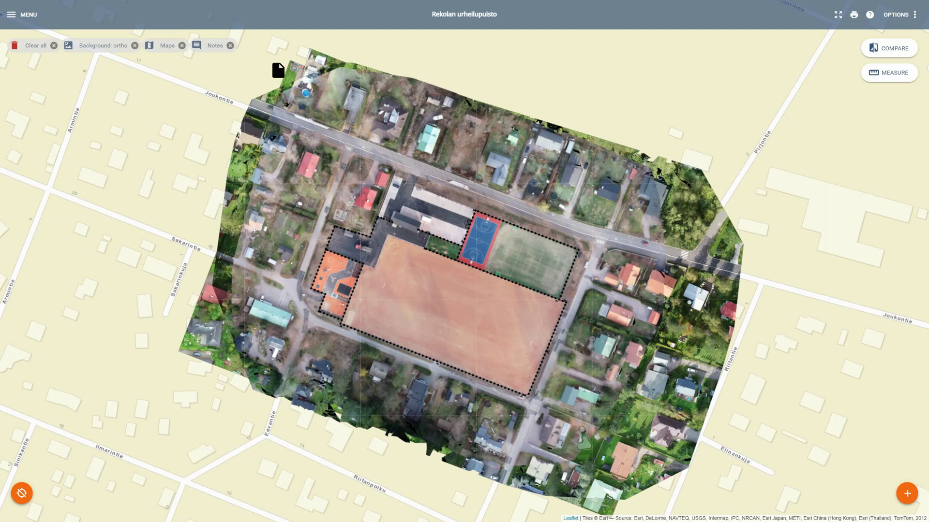
Open the Rekolan urheilupuisto site's layer list, showing Points, Surfaces, Orthos and Maps
{"action": "left_click", "coordinate": [102, 48]}
{"action": "left_click", "coordinate": [15, 19]}
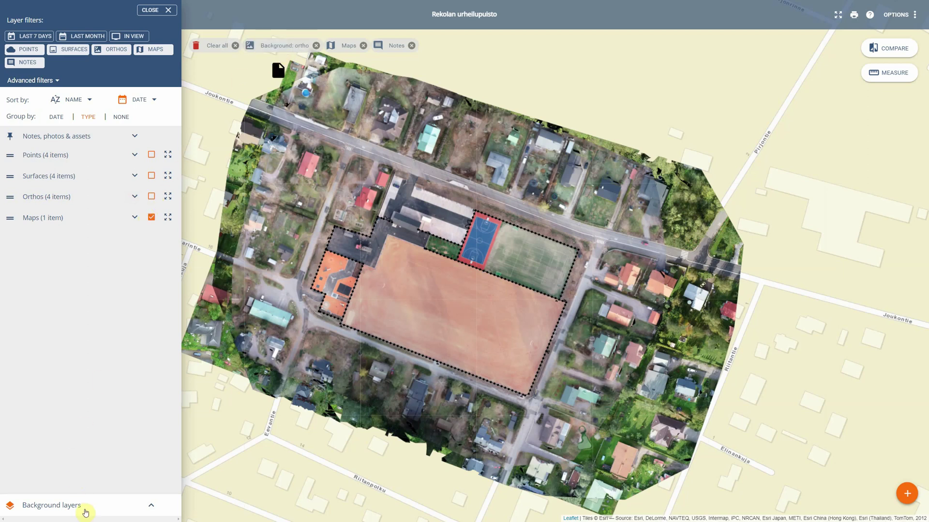
Set the Ortho background to None, remove the Maps and Notes chips, and group layers by DATE
{"action": "left_click", "coordinate": [86, 512]}
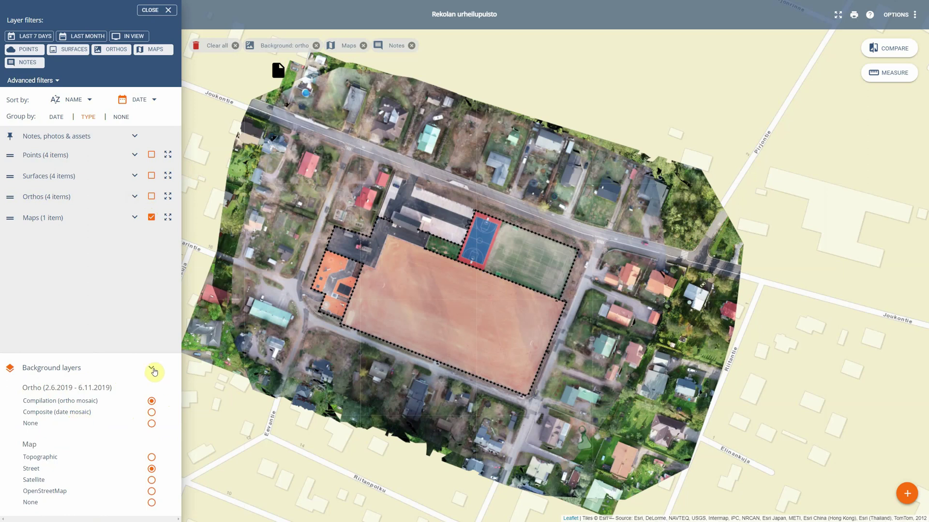
{"action": "left_click", "coordinate": [268, 47]}
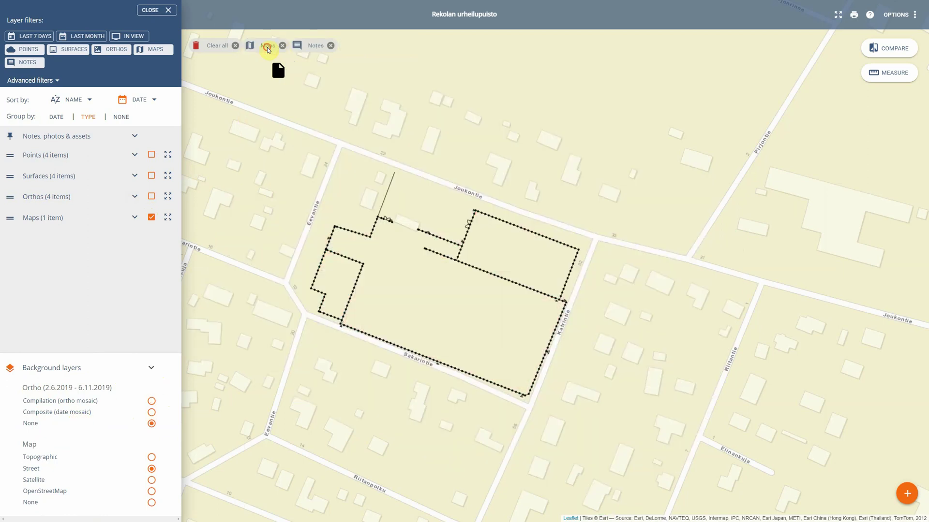
{"action": "left_click", "coordinate": [267, 47]}
{"action": "left_click", "coordinate": [261, 44]}
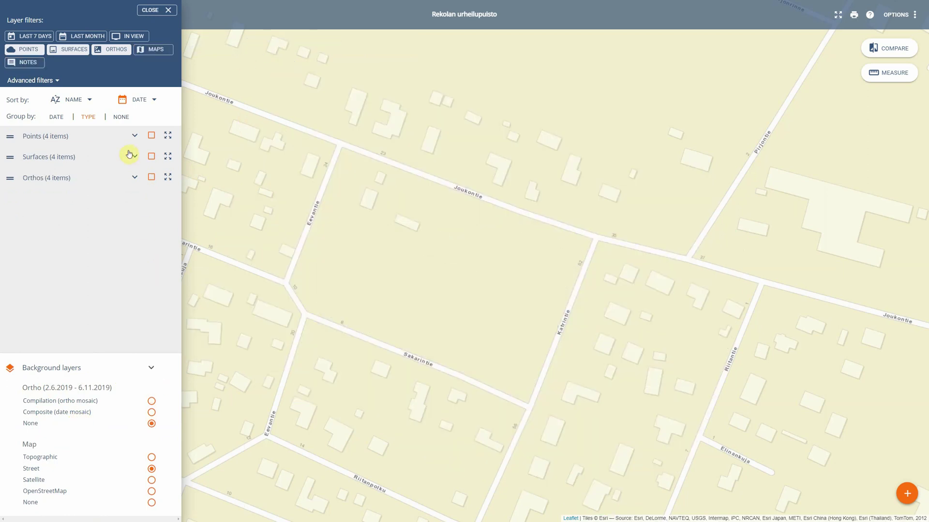
{"action": "left_click", "coordinate": [151, 367]}
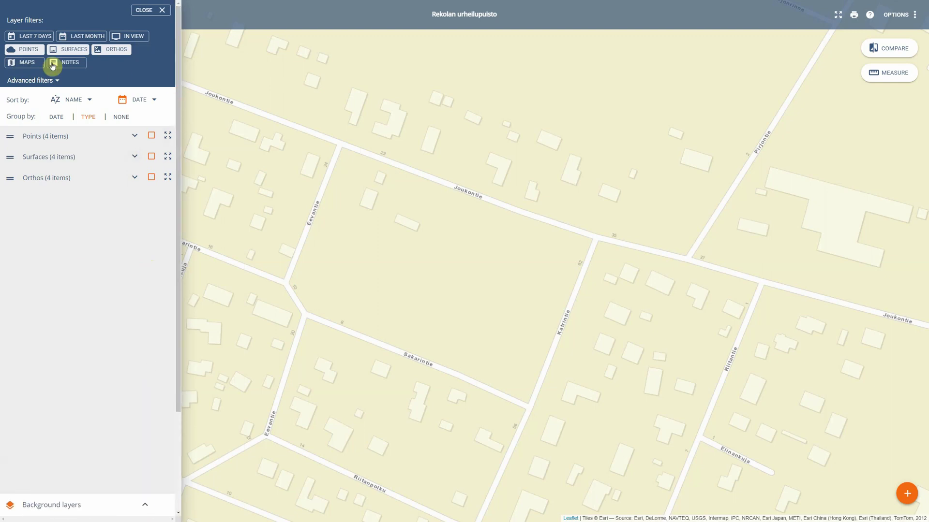
{"action": "left_click", "coordinate": [60, 119]}
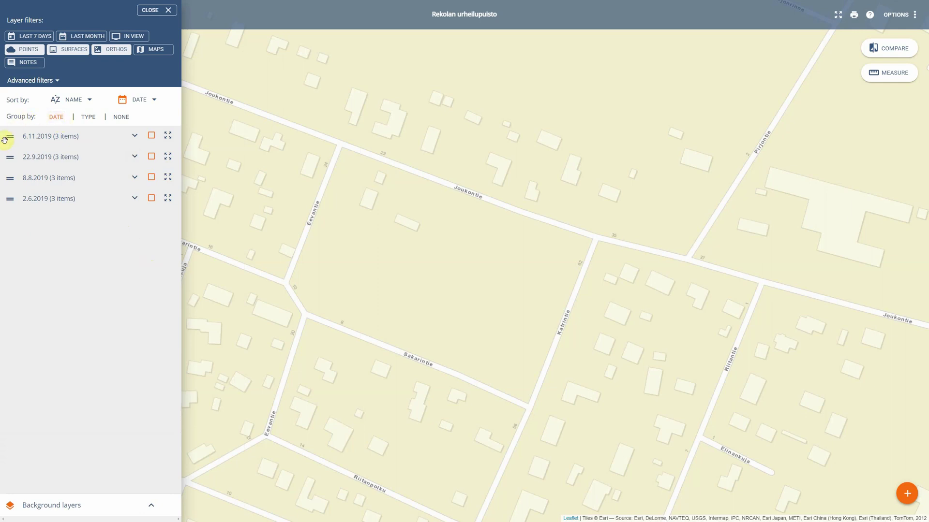
Show the 6.11.2019 Ortokuva, DSM 6.11.2019 and Pistepilvi GK25FIN N2000 layers, then group by TYPE
{"action": "left_click", "coordinate": [136, 136]}
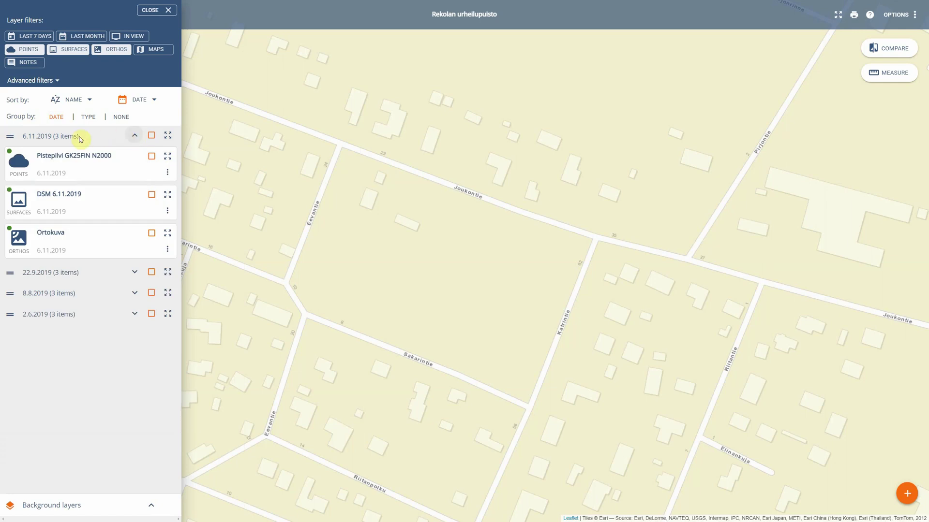
{"action": "left_click", "coordinate": [151, 234]}
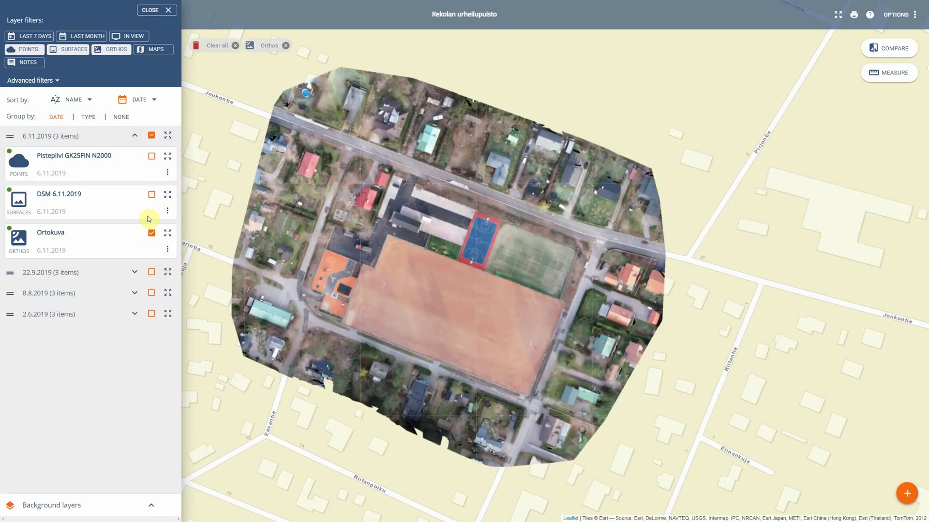
{"action": "left_click", "coordinate": [151, 196]}
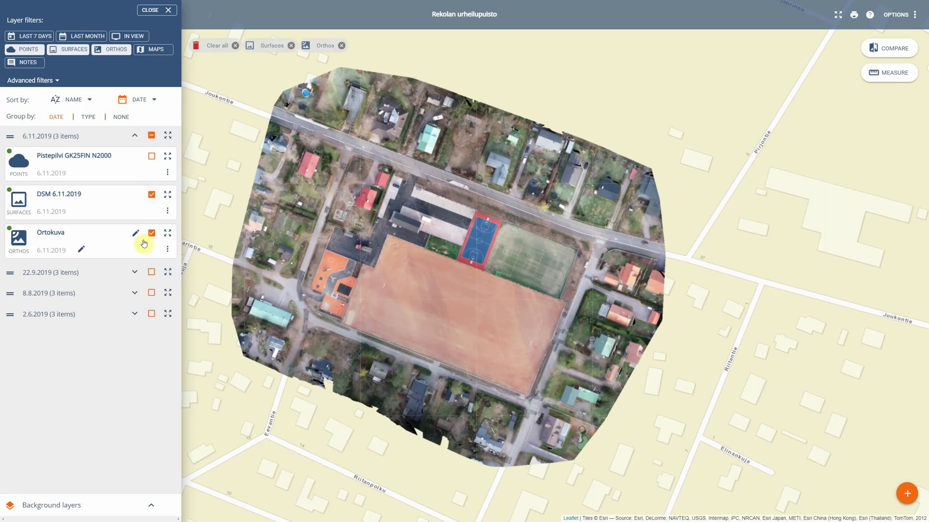
{"action": "left_click", "coordinate": [148, 157]}
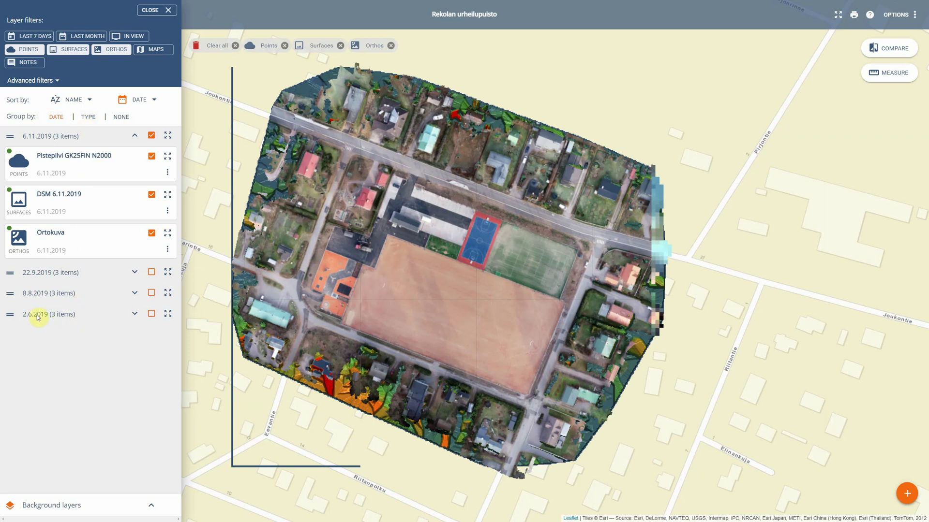
{"action": "left_click", "coordinate": [91, 117]}
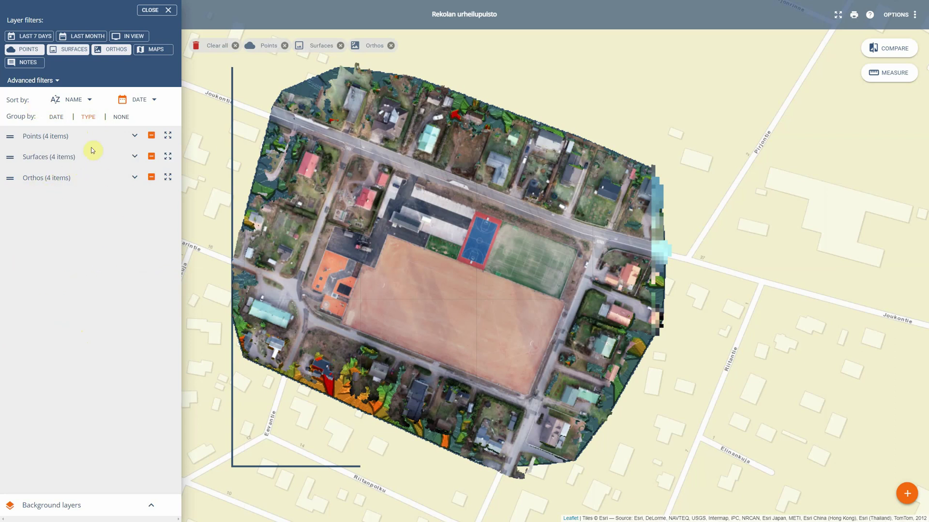
Add Maps to the list at the top, switch off Points and Surfaces, and turn on all four orthos
{"action": "left_click", "coordinate": [147, 51]}
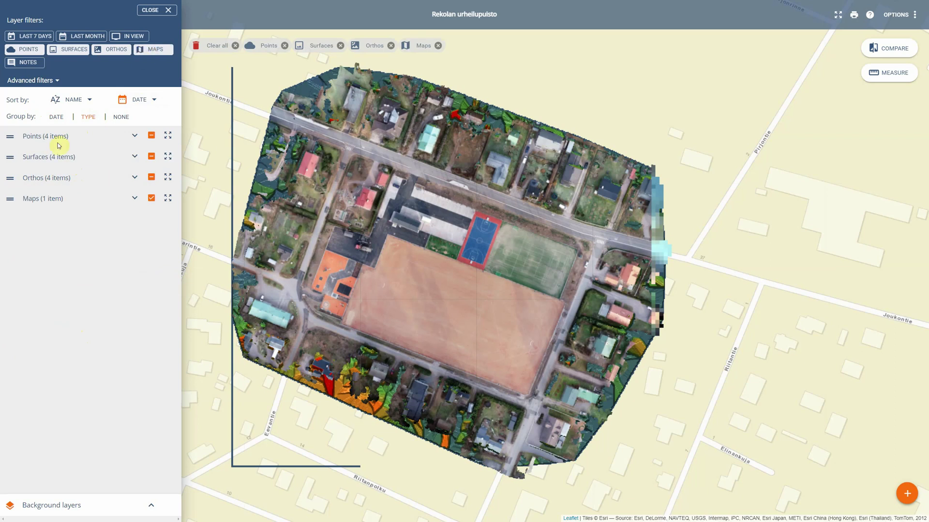
{"action": "left_click_drag", "start_coordinate": [10, 198], "coordinate": [14, 135]}
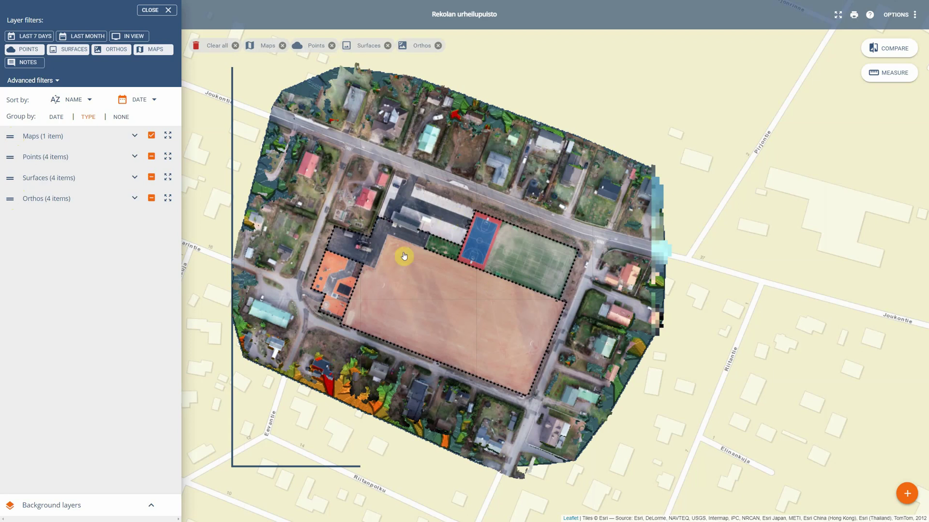
{"action": "left_click", "coordinate": [152, 156]}
{"action": "left_click", "coordinate": [151, 177]}
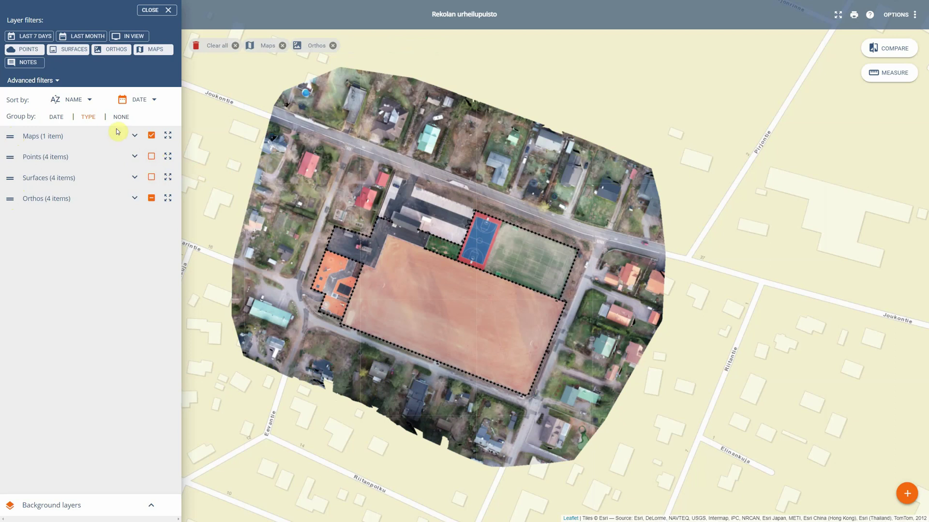
{"action": "left_click", "coordinate": [135, 199]}
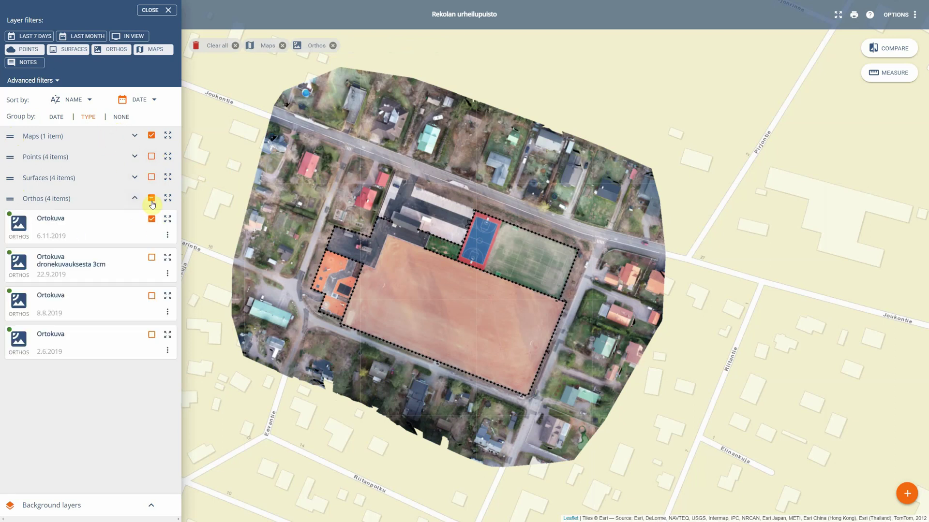
{"action": "left_click", "coordinate": [151, 198]}
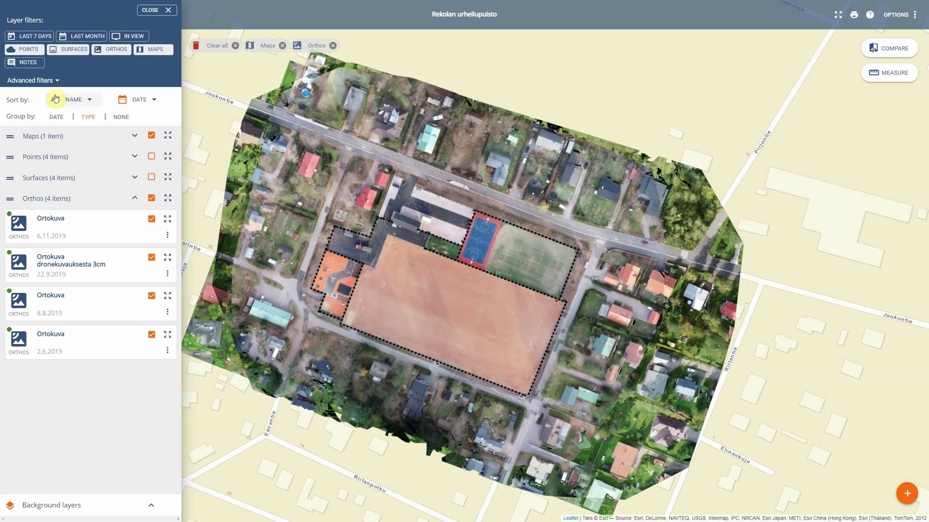
Move Orthos above Surfaces and sort by DATE oldest-first, putting the 2.6.2019 ortho on top
{"action": "left_click_drag", "start_coordinate": [11, 204], "coordinate": [9, 176]}
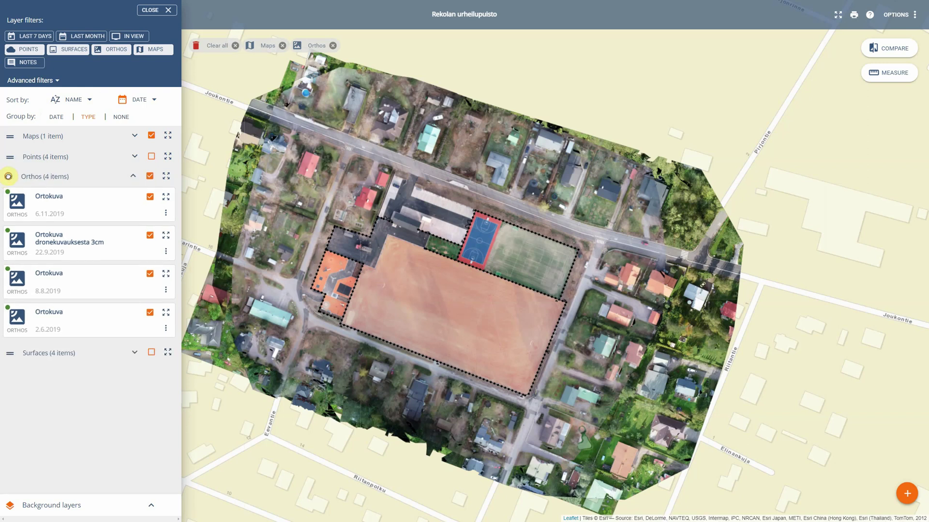
{"action": "left_click_drag", "start_coordinate": [9, 176], "coordinate": [9, 178]}
{"action": "left_click_drag", "start_coordinate": [106, 268], "coordinate": [101, 206]}
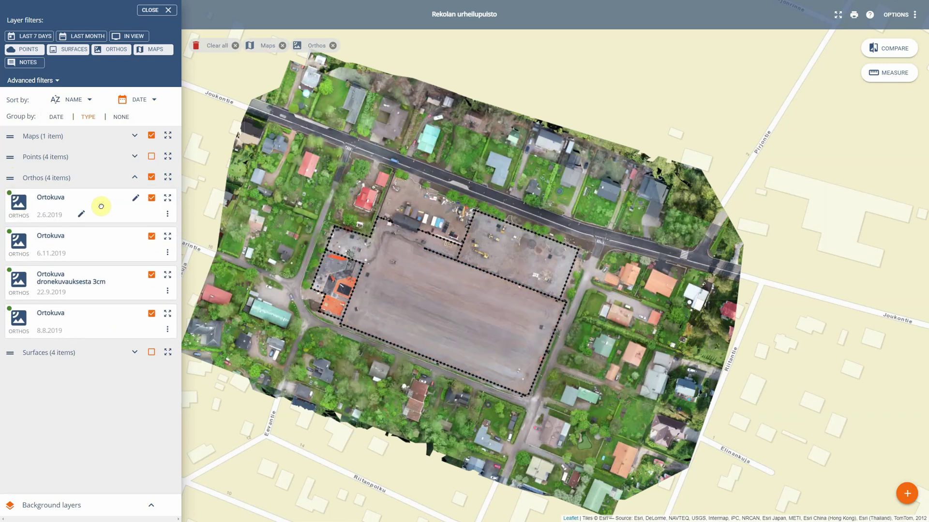
{"action": "left_click", "coordinate": [140, 101]}
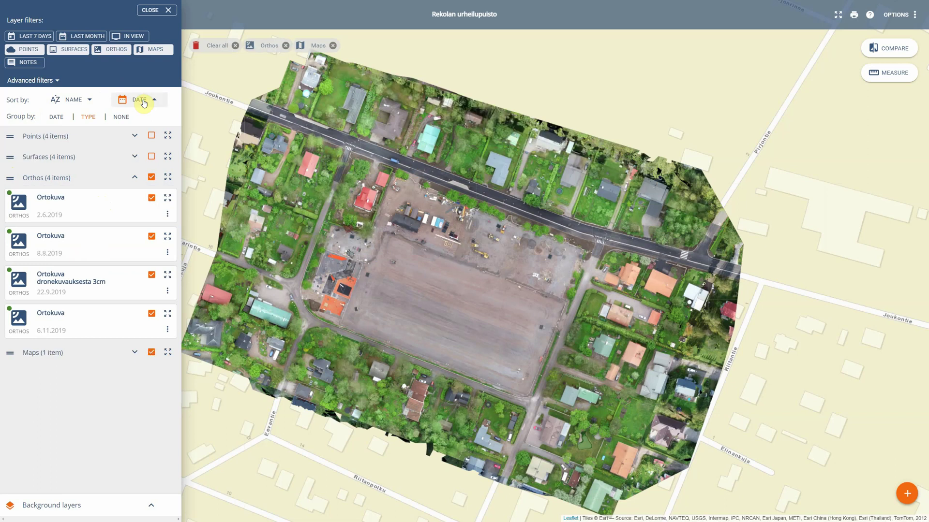
{"action": "left_click", "coordinate": [144, 101]}
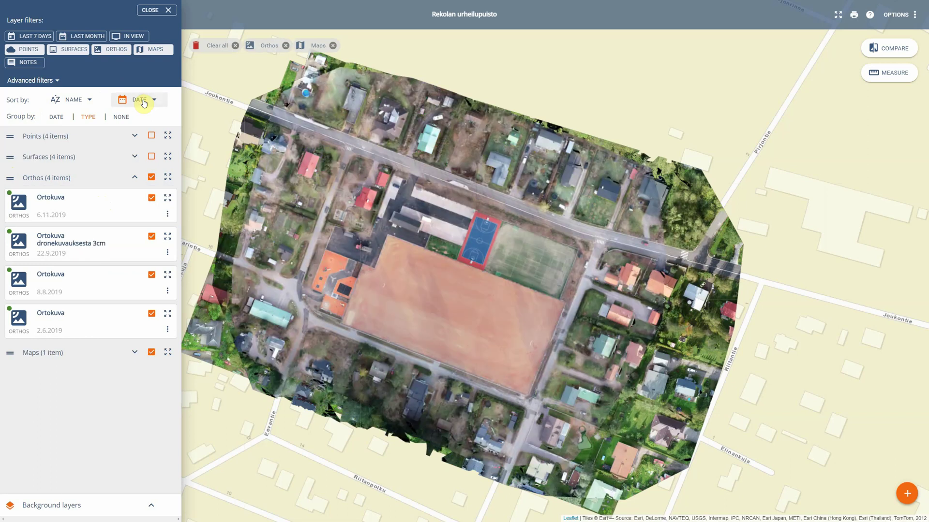
{"action": "left_click", "coordinate": [144, 102]}
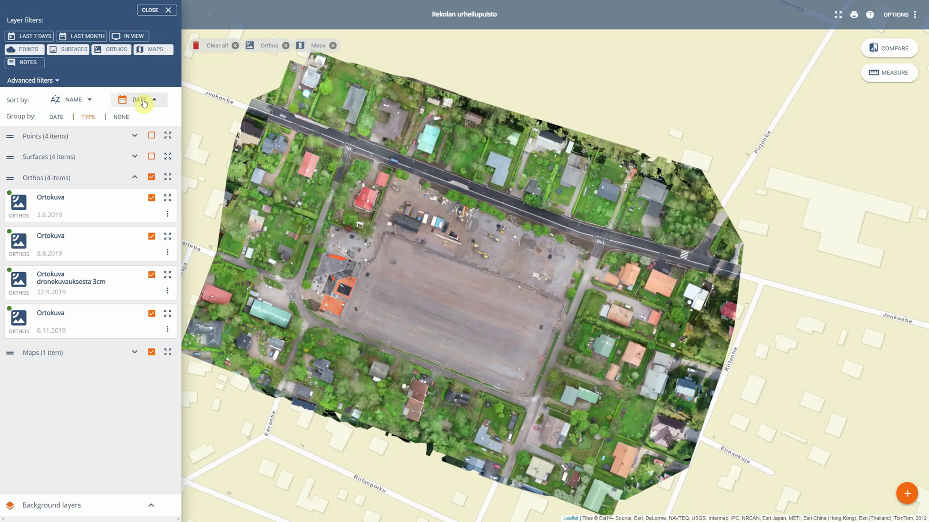
Hide the Maps layer, zoom into the construction site, and close the layer panel
{"action": "left_click", "coordinate": [151, 352]}
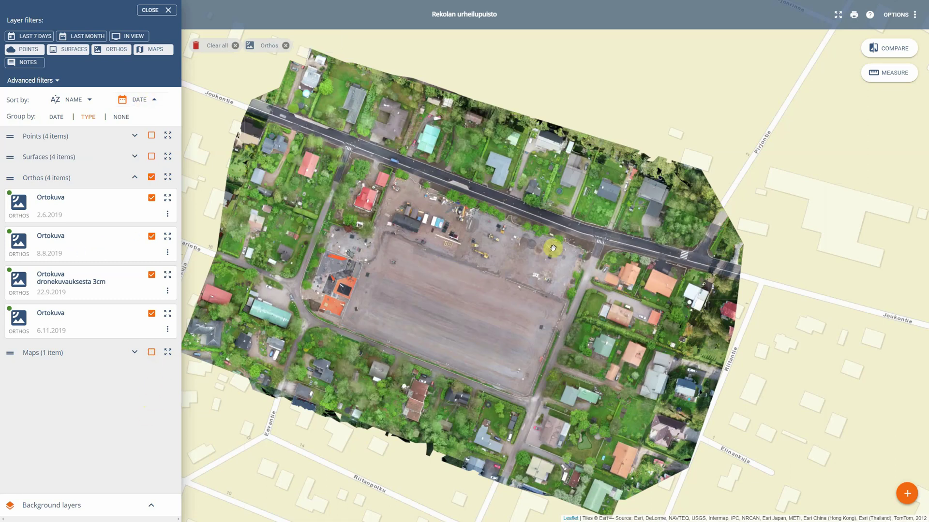
{"action": "scroll", "coordinate": [550, 255], "scroll_direction": "up", "scroll_amount": 2}
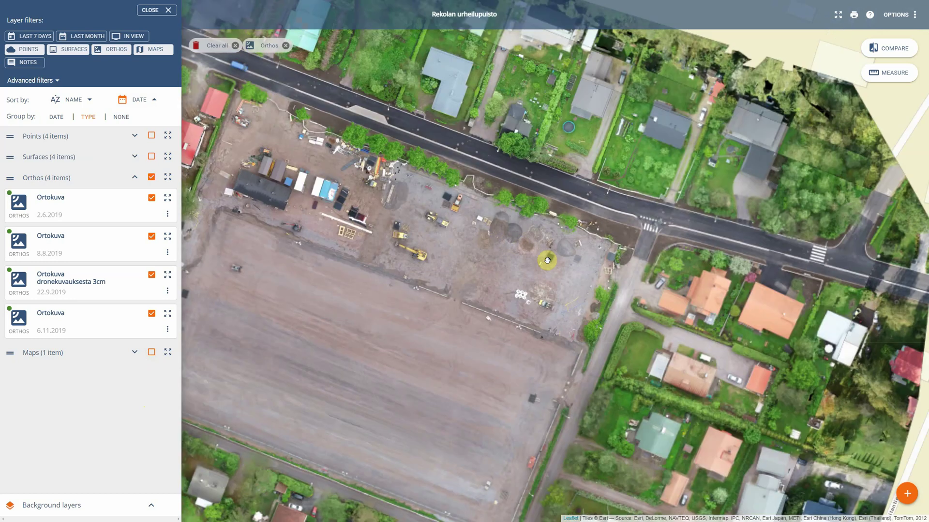
{"action": "scroll", "coordinate": [512, 243], "scroll_direction": "up", "scroll_amount": 2}
{"action": "left_click_drag", "start_coordinate": [590, 300], "coordinate": [473, 350]}
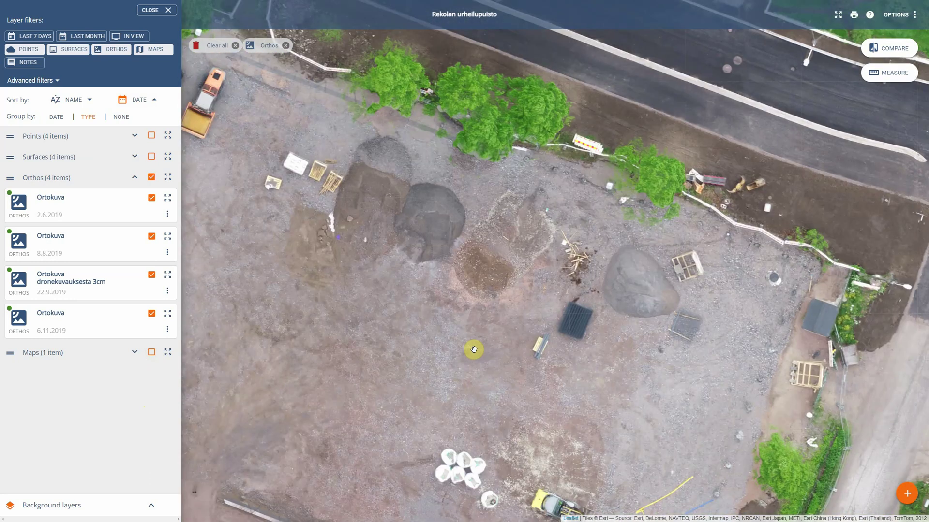
{"action": "left_click", "coordinate": [162, 11]}
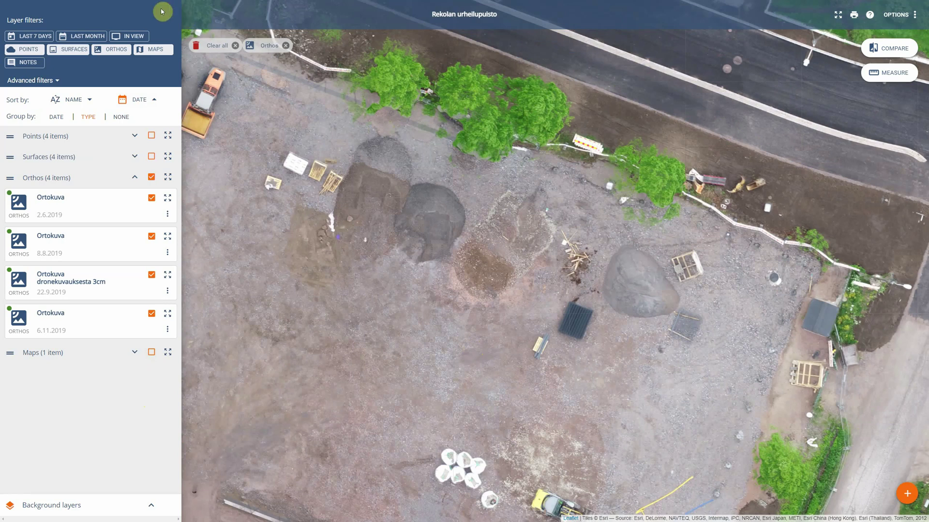
Compare the 2.6.2019 and 6.11.2019 orthos side by side and overlay the Aidat fence lines
{"action": "left_click", "coordinate": [888, 48]}
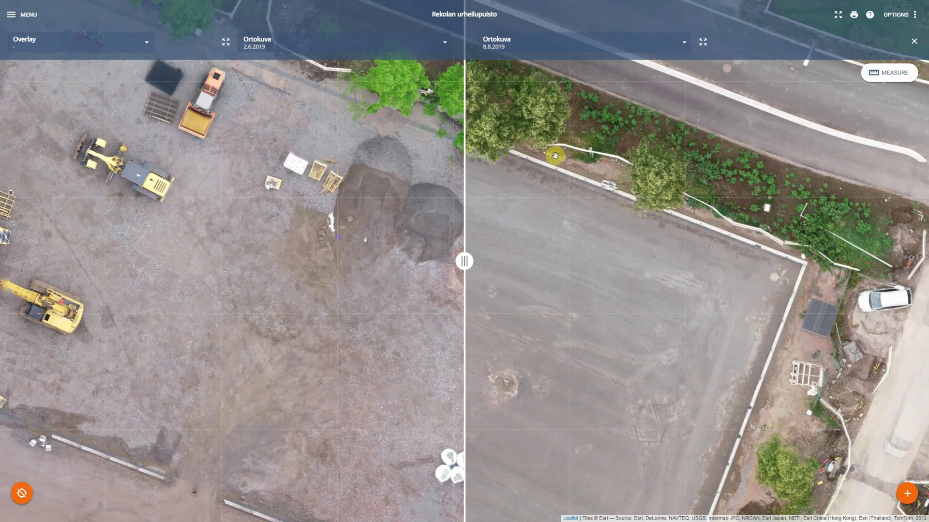
{"action": "left_click", "coordinate": [526, 42]}
{"action": "left_click", "coordinate": [579, 144]}
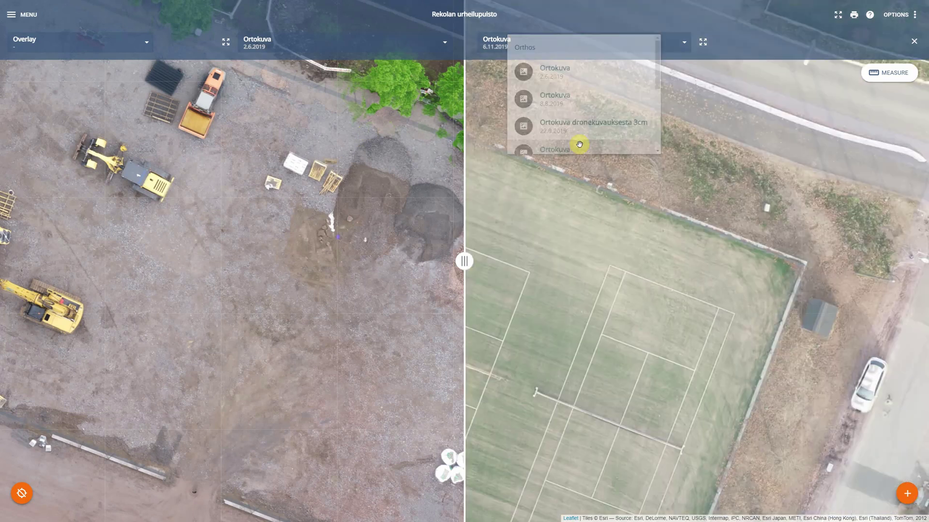
{"action": "left_click_drag", "start_coordinate": [466, 260], "coordinate": [419, 242]}
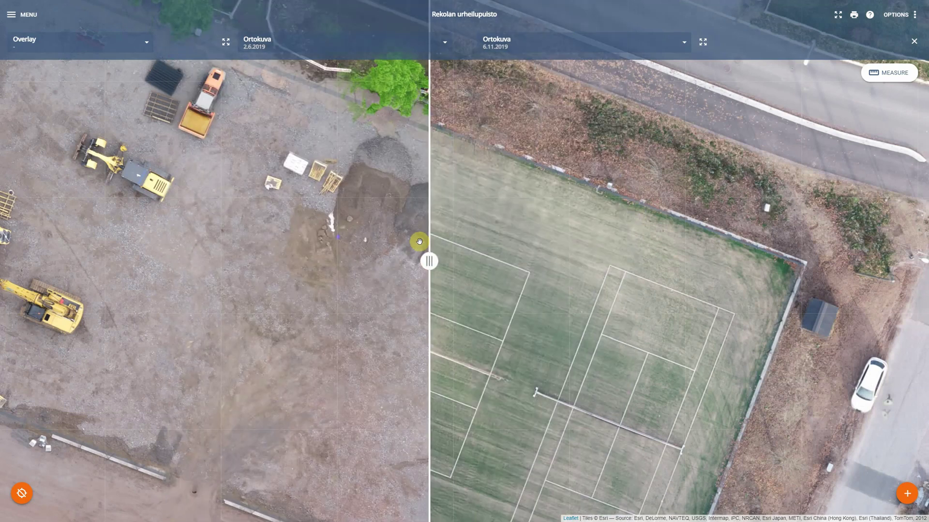
{"action": "left_click", "coordinate": [120, 42]}
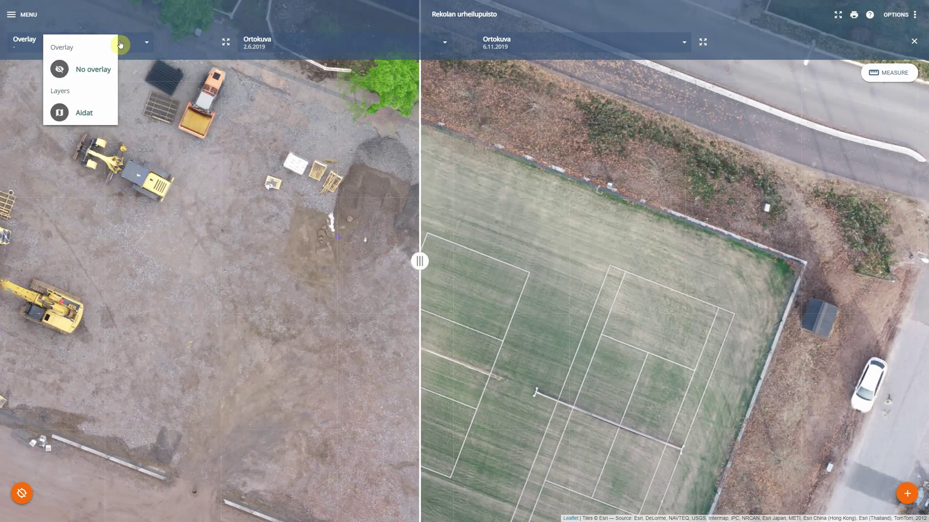
{"action": "left_click", "coordinate": [91, 118]}
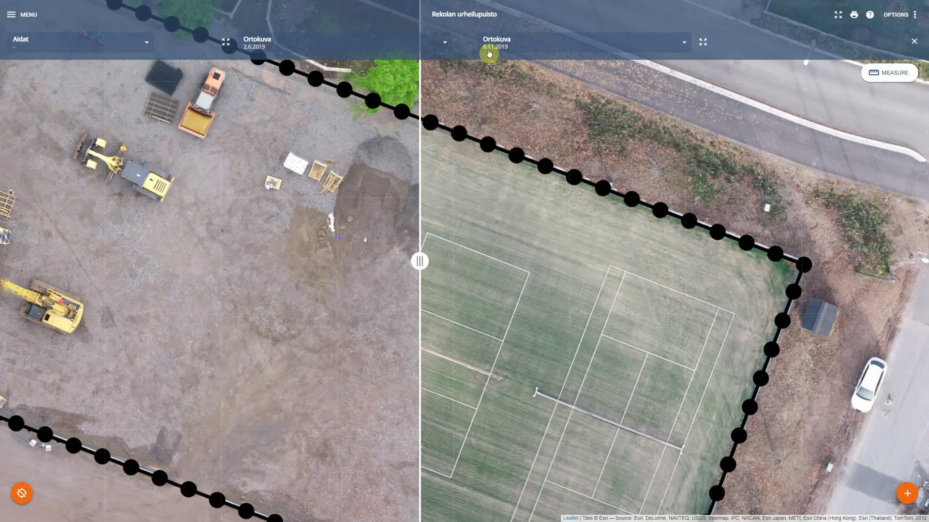
Measure a 10.86 m distance across the tennis court
{"action": "left_click", "coordinate": [897, 76]}
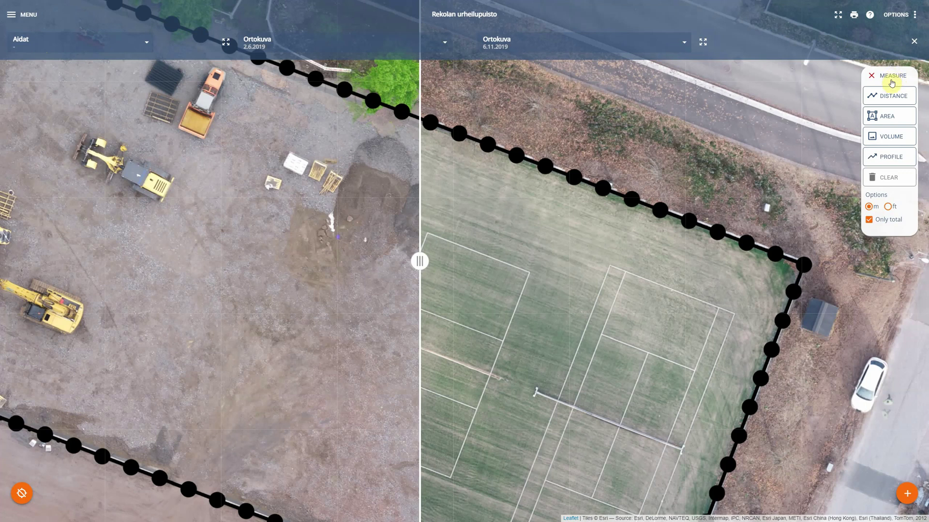
{"action": "left_click", "coordinate": [892, 98]}
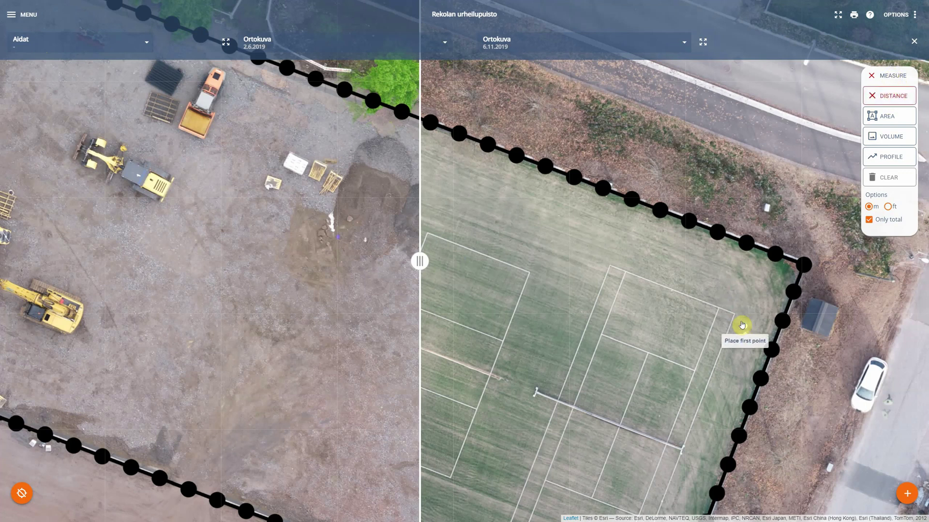
{"action": "left_click", "coordinate": [734, 313]}
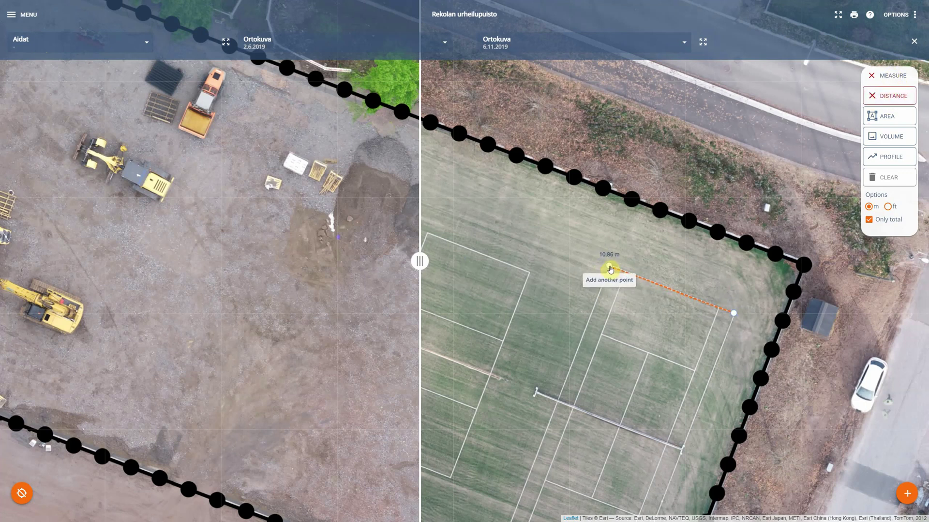
{"action": "double_click", "coordinate": [610, 269]}
Measure a 25.73 m² area on the court and widen the 2.6.2019 side of the swipe
{"action": "left_click", "coordinate": [887, 117]}
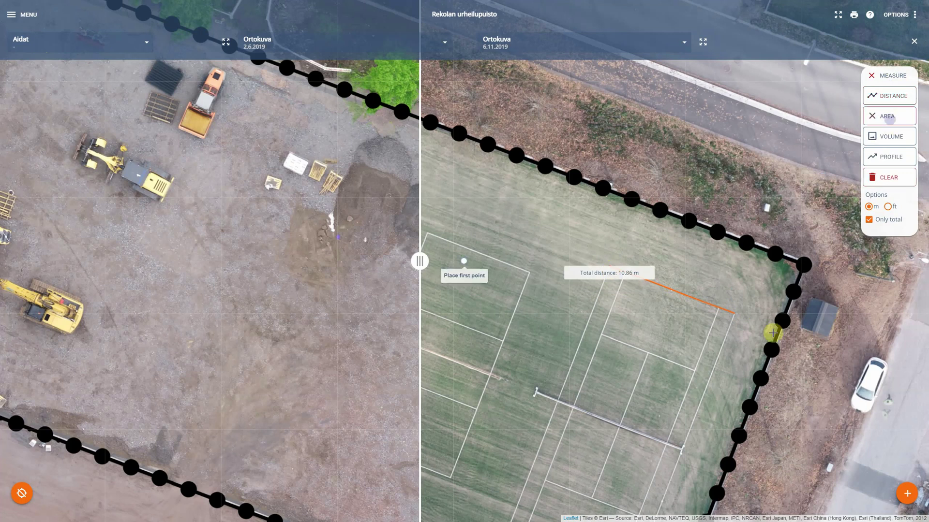
{"action": "left_click", "coordinate": [692, 369]}
{"action": "left_click", "coordinate": [669, 441]}
{"action": "left_click", "coordinate": [617, 424]}
{"action": "double_click", "coordinate": [648, 355]}
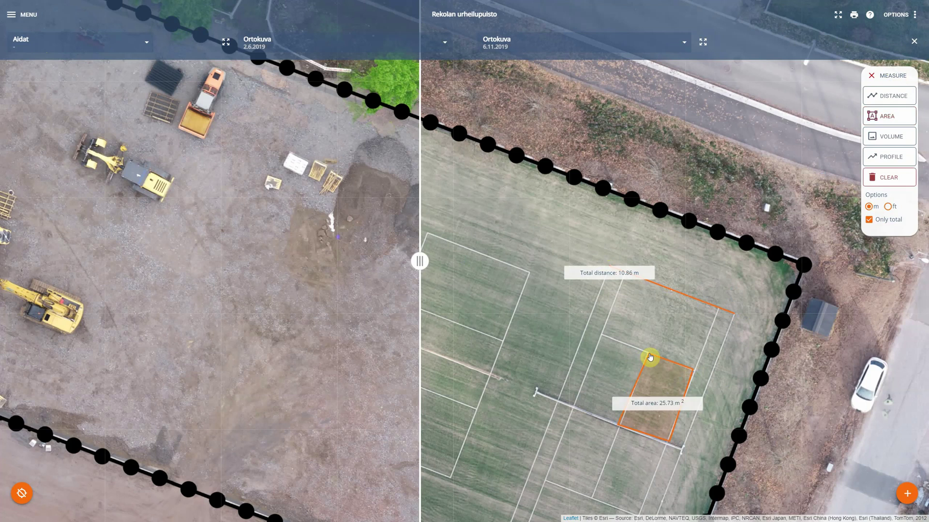
{"action": "left_click_drag", "start_coordinate": [419, 261], "coordinate": [694, 246]}
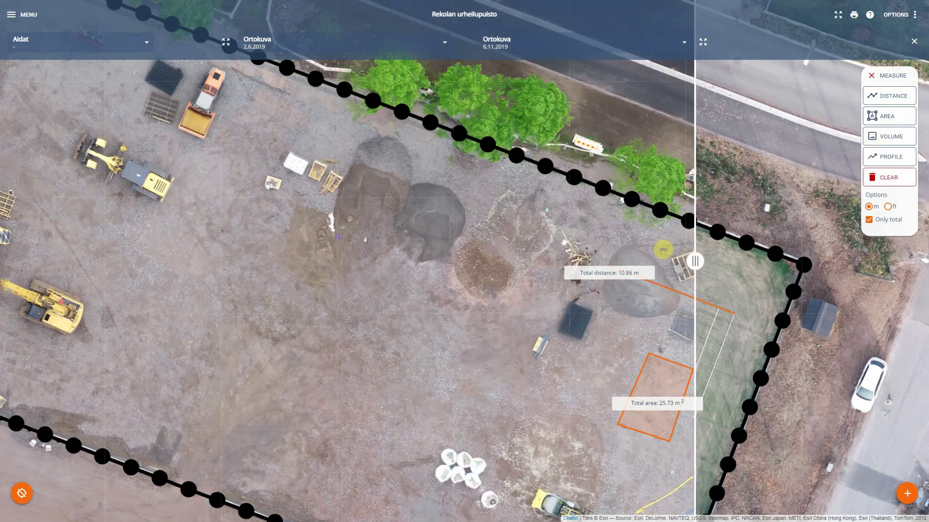
{"action": "left_click", "coordinate": [890, 136]}
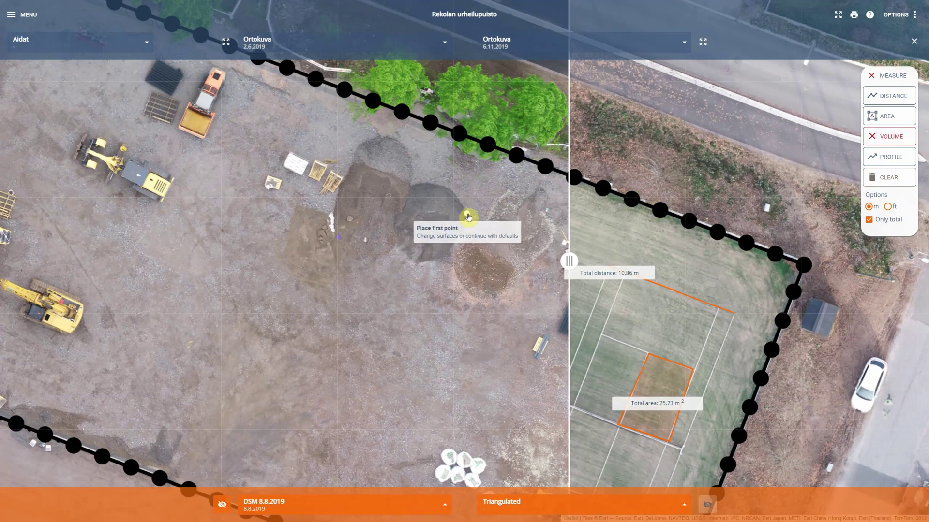
Outline the dark soil pile against the DSM 2.6.2019 top surface, giving 8.685 m³ volume
{"action": "left_click", "coordinate": [366, 504]}
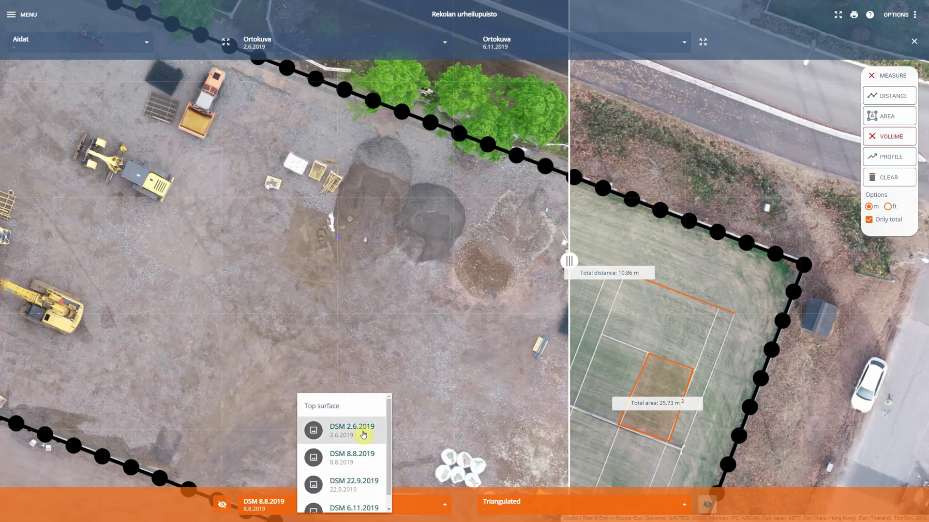
{"action": "left_click", "coordinate": [351, 429]}
{"action": "left_click", "coordinate": [468, 220]}
{"action": "left_click", "coordinate": [447, 259]}
{"action": "left_click", "coordinate": [411, 266]}
{"action": "left_click", "coordinate": [394, 248]}
{"action": "left_click", "coordinate": [395, 213]}
{"action": "left_click", "coordinate": [409, 183]}
{"action": "left_click", "coordinate": [424, 176]}
{"action": "left_click", "coordinate": [466, 195]}
{"action": "left_click", "coordinate": [468, 221]}
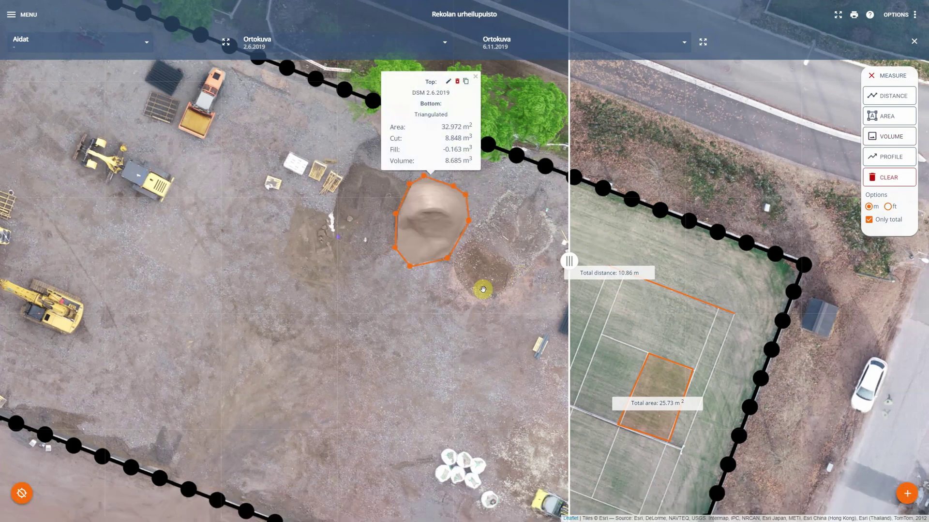
{"action": "mouse_move", "coordinate": [429, 214]}
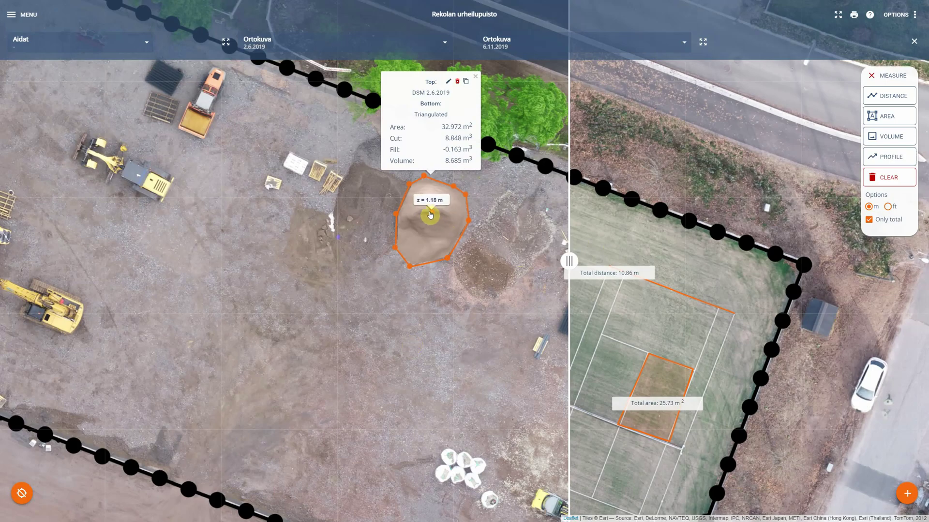
{"action": "scroll", "coordinate": [427, 217], "scroll_direction": "down", "scroll_amount": 2}
{"action": "left_click_drag", "start_coordinate": [407, 348], "coordinate": [529, 214]}
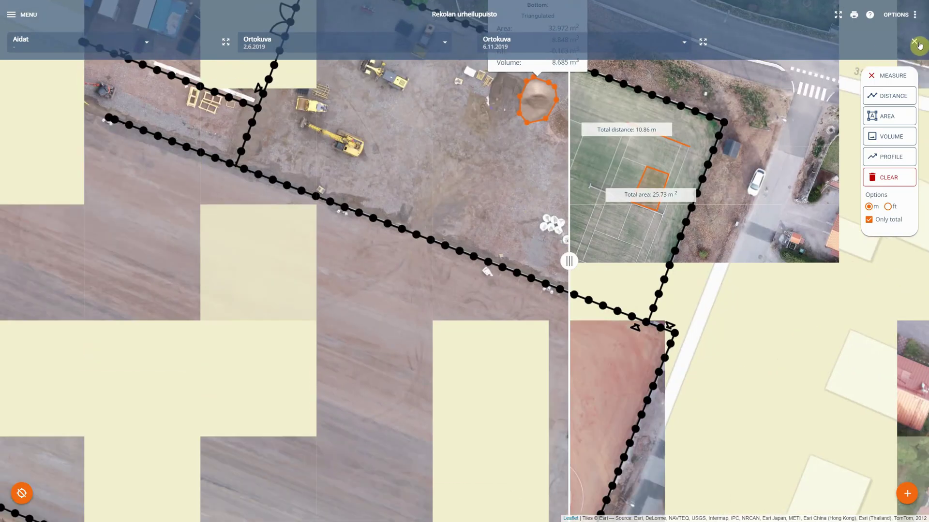
Leave compare mode and draw an elevation profile across the field against DSM 6.11.2019
{"action": "left_click", "coordinate": [915, 40]}
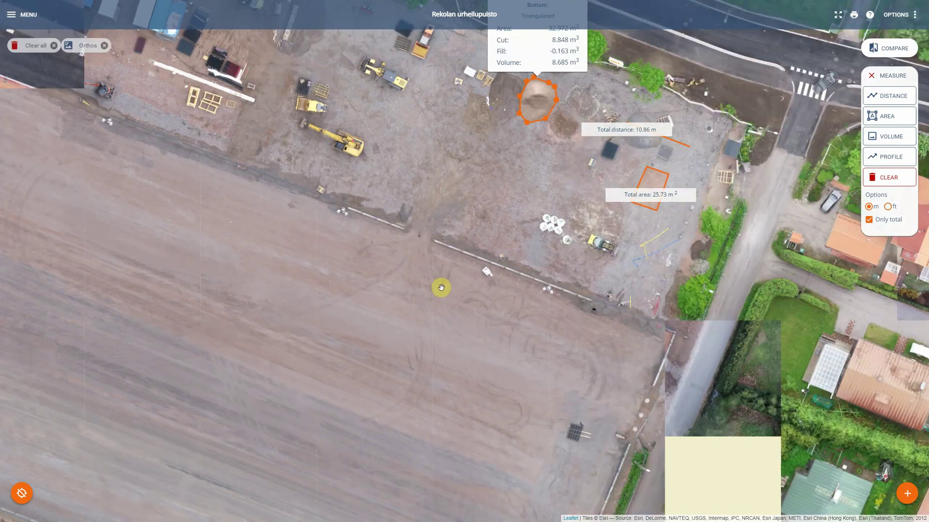
{"action": "scroll", "coordinate": [503, 268], "scroll_direction": "down", "scroll_amount": 1}
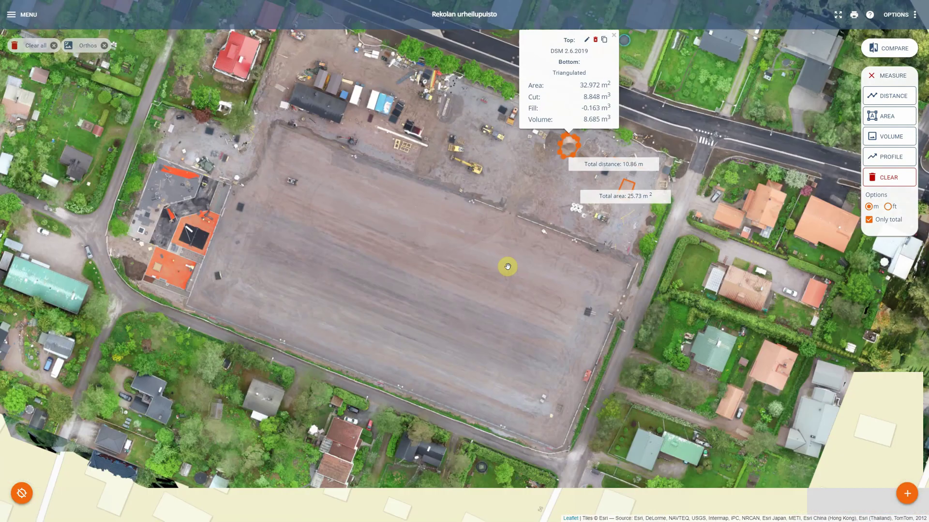
{"action": "left_click", "coordinate": [378, 514]}
{"action": "left_click", "coordinate": [539, 510]}
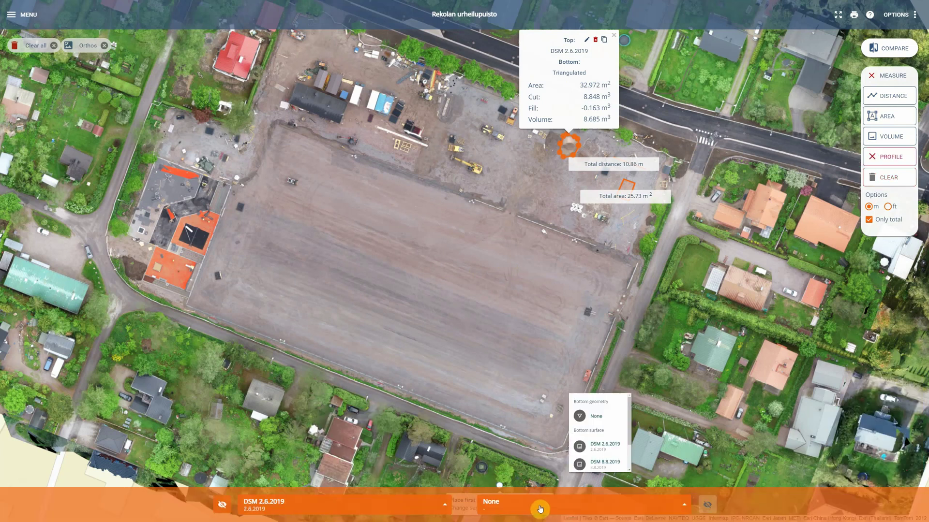
{"action": "scroll", "coordinate": [581, 484], "scroll_direction": "down", "scroll_amount": 2}
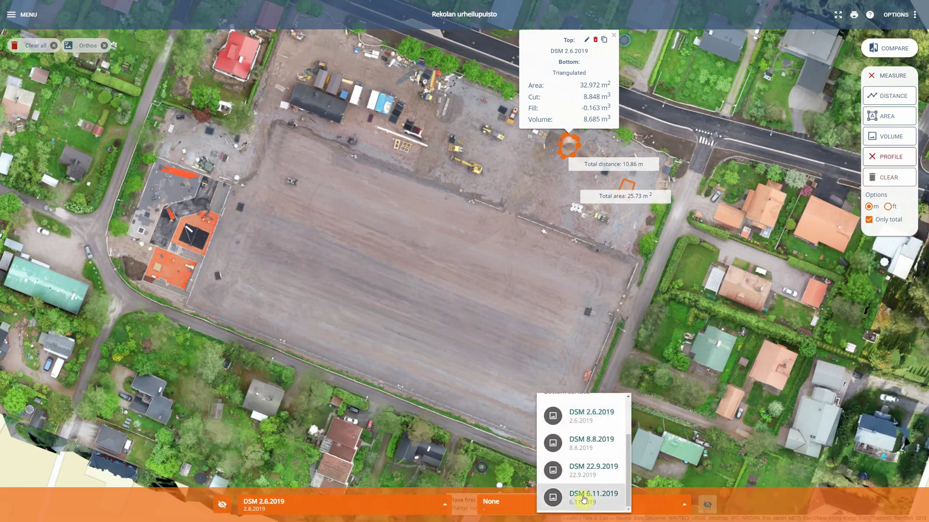
{"action": "left_click", "coordinate": [584, 498]}
{"action": "left_click", "coordinate": [418, 385]}
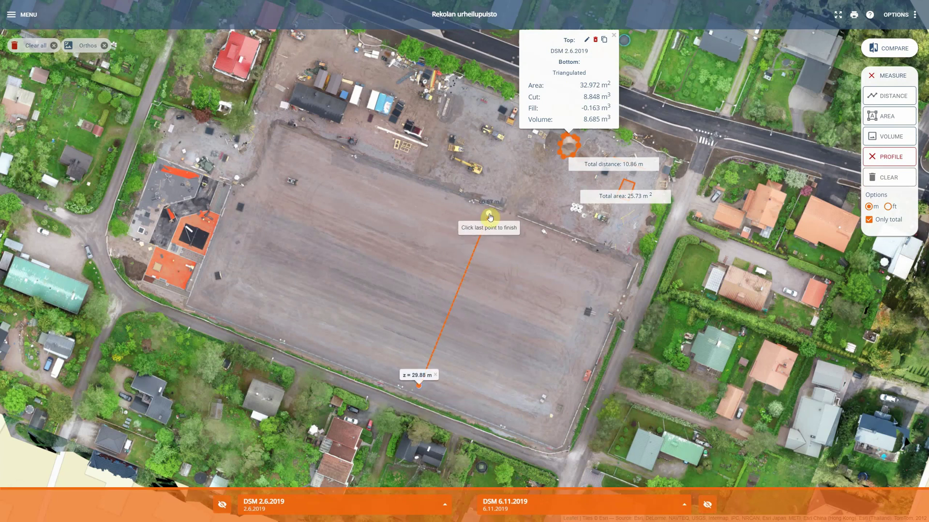
{"action": "left_click", "coordinate": [489, 213]}
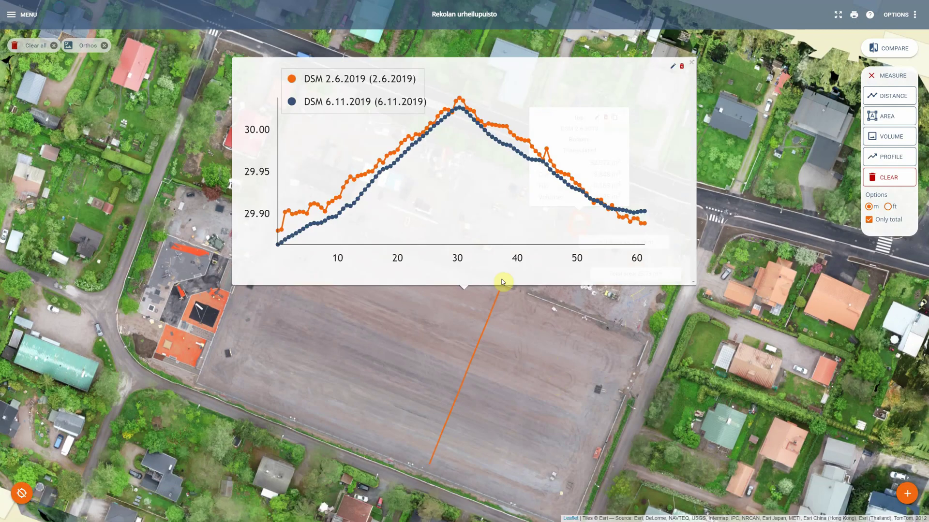
Close the profile chart and clear all measurements from the map
{"action": "mouse_move", "coordinate": [362, 195]}
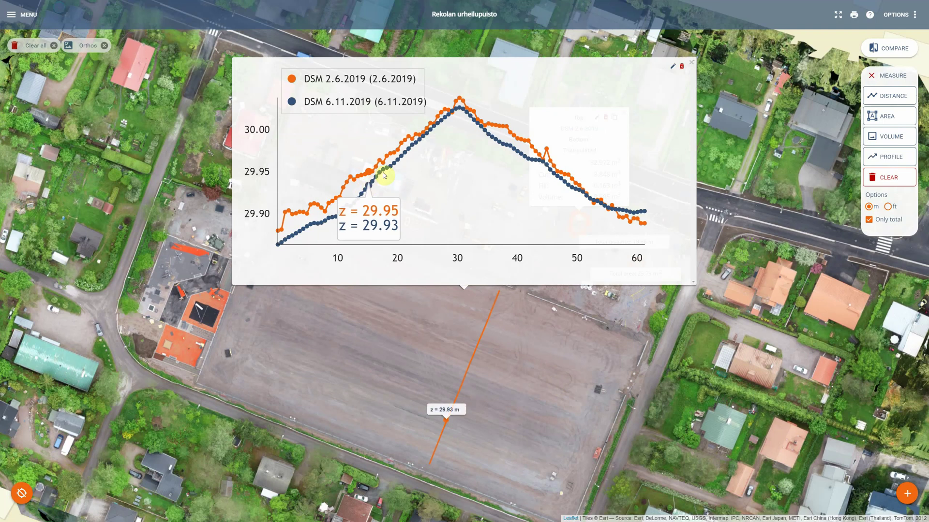
{"action": "left_click", "coordinate": [692, 65]}
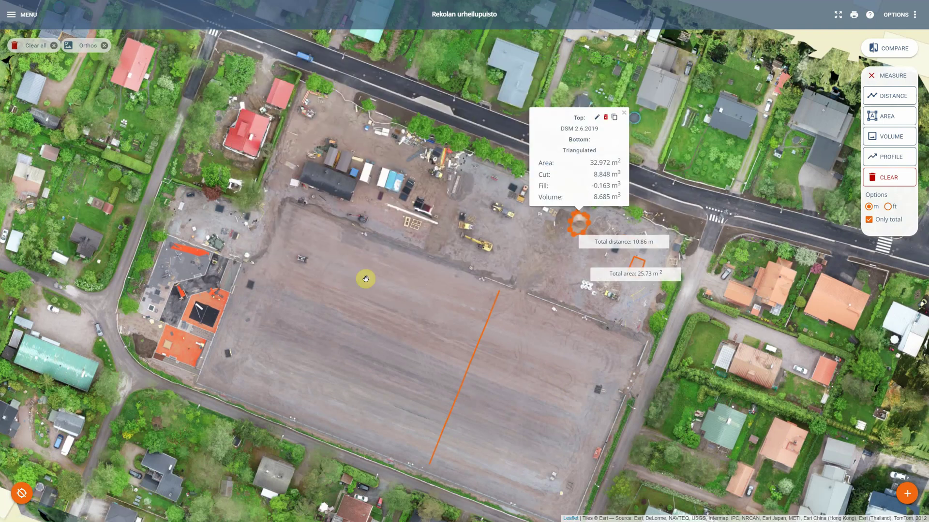
{"action": "left_click", "coordinate": [887, 179]}
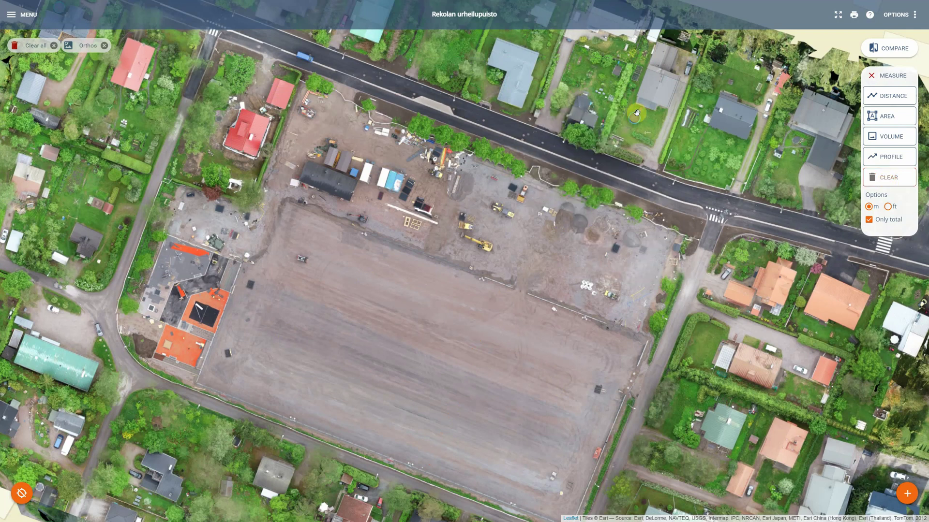
Turn on the 6.11.2019 Pistepilvi GK25FIN N2000 point cloud and view it in 3D
{"action": "left_click", "coordinate": [22, 17]}
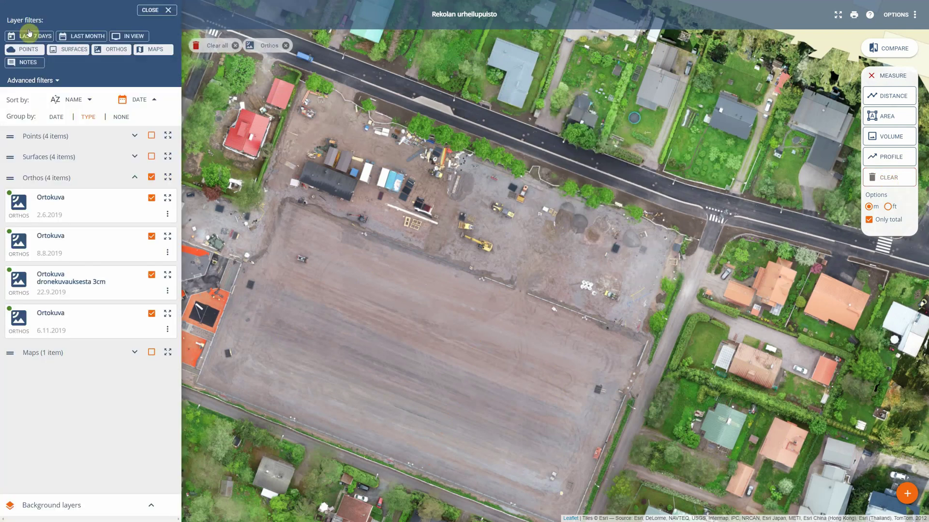
{"action": "left_click", "coordinate": [135, 136]}
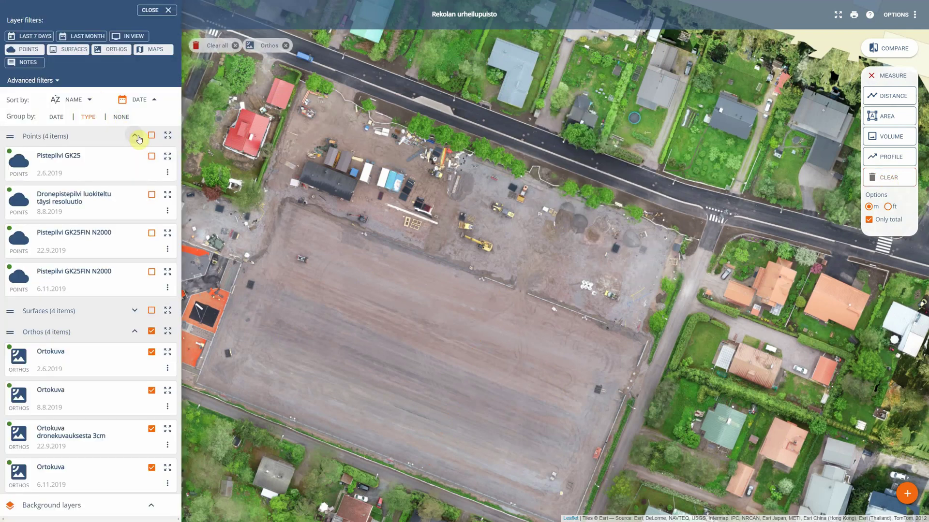
{"action": "left_click", "coordinate": [152, 273]}
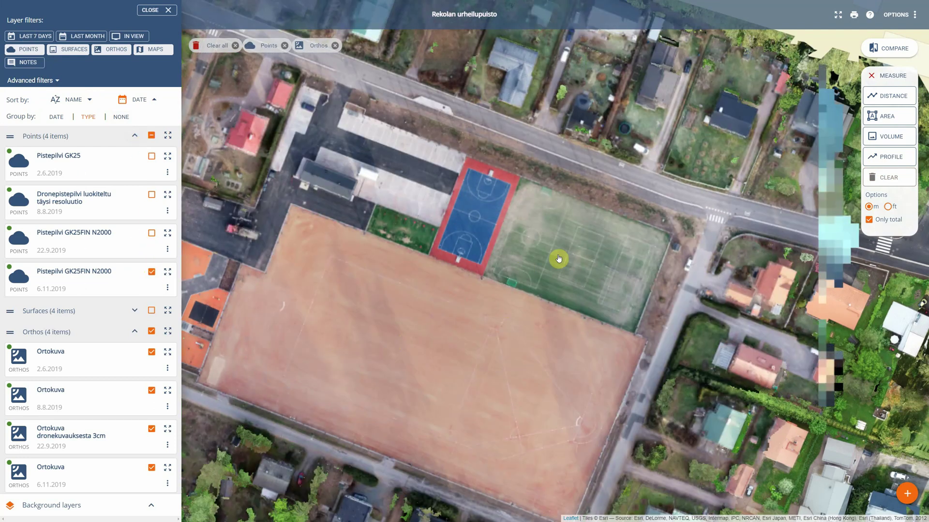
{"action": "left_click", "coordinate": [558, 259]}
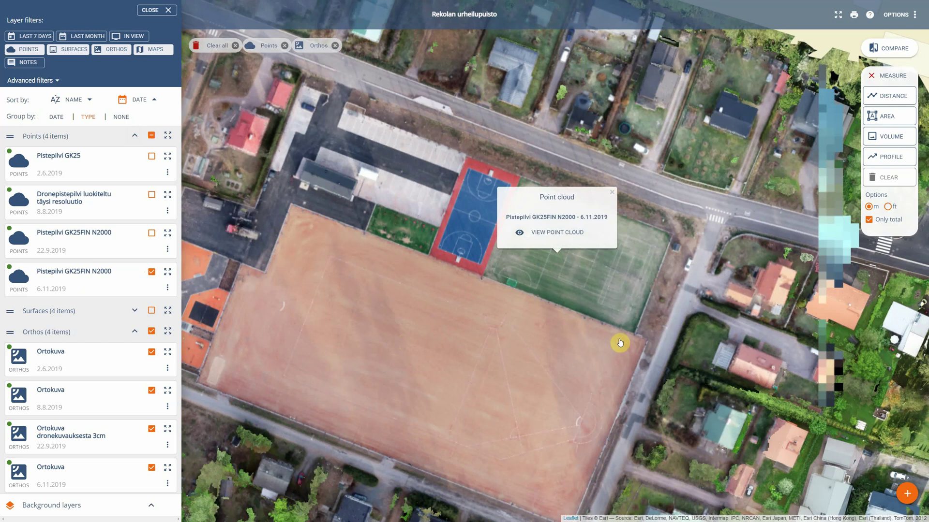
{"action": "left_click", "coordinate": [167, 289]}
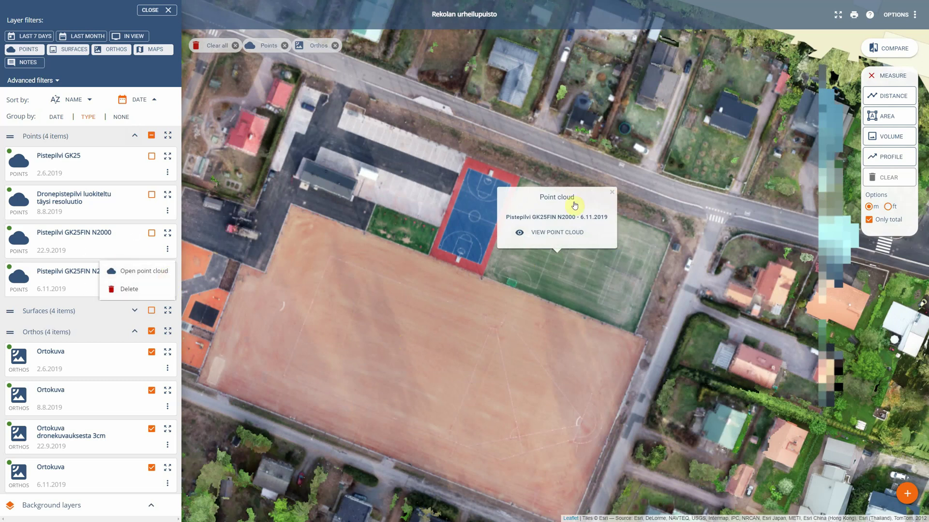
{"action": "left_click", "coordinate": [573, 236]}
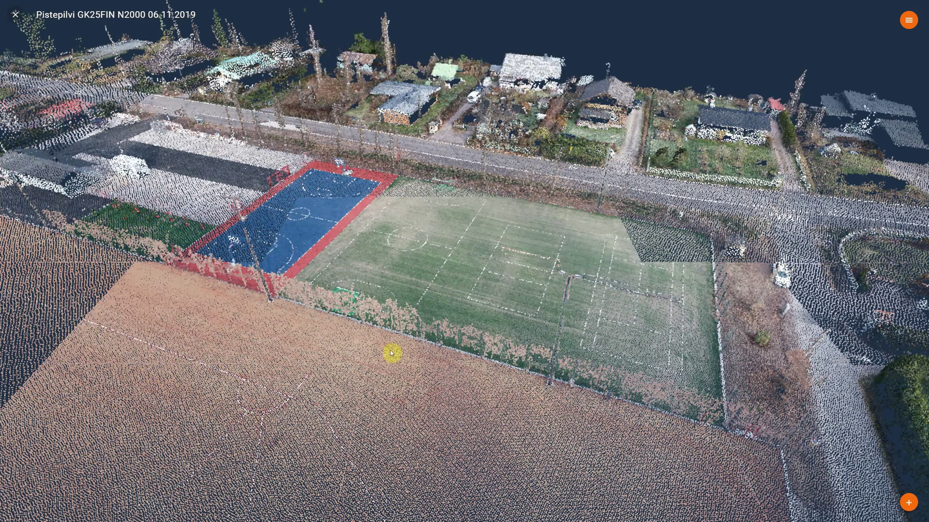
Tilt the 3D view and switch on Edge Effect and Adaptive Points for the 6.11.2019 point cloud
{"action": "scroll", "coordinate": [391, 353], "scroll_direction": "down", "scroll_amount": 2}
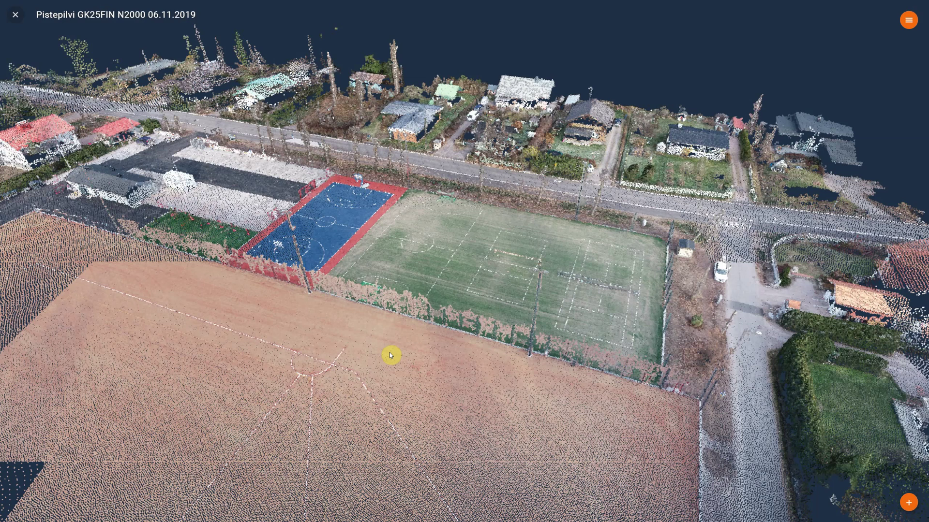
{"action": "scroll", "coordinate": [390, 355], "scroll_direction": "down", "scroll_amount": 3}
{"action": "left_click_drag", "start_coordinate": [370, 401], "coordinate": [335, 390]}
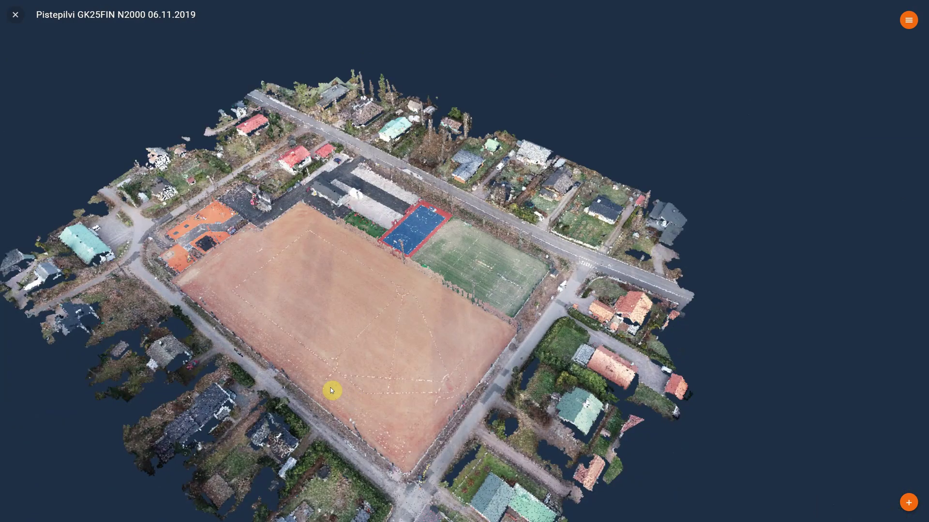
{"action": "left_click", "coordinate": [908, 21]}
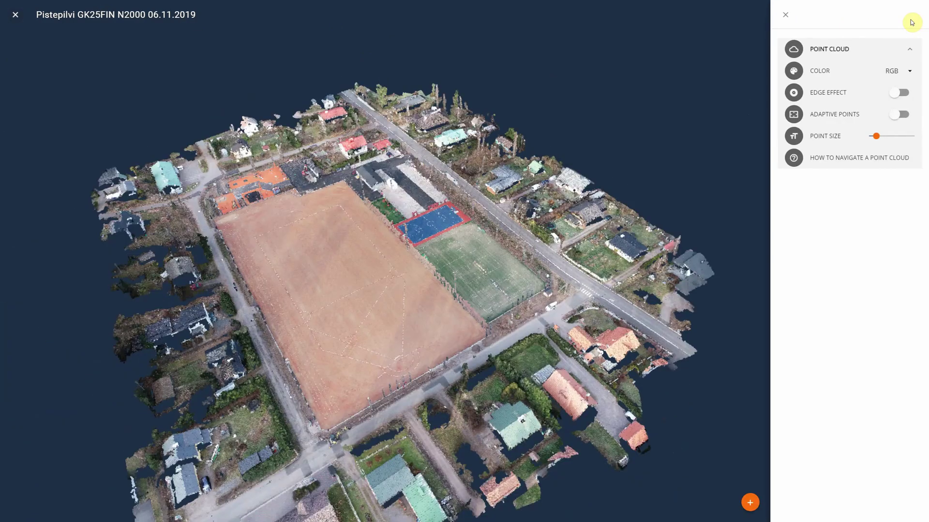
{"action": "left_click", "coordinate": [900, 92]}
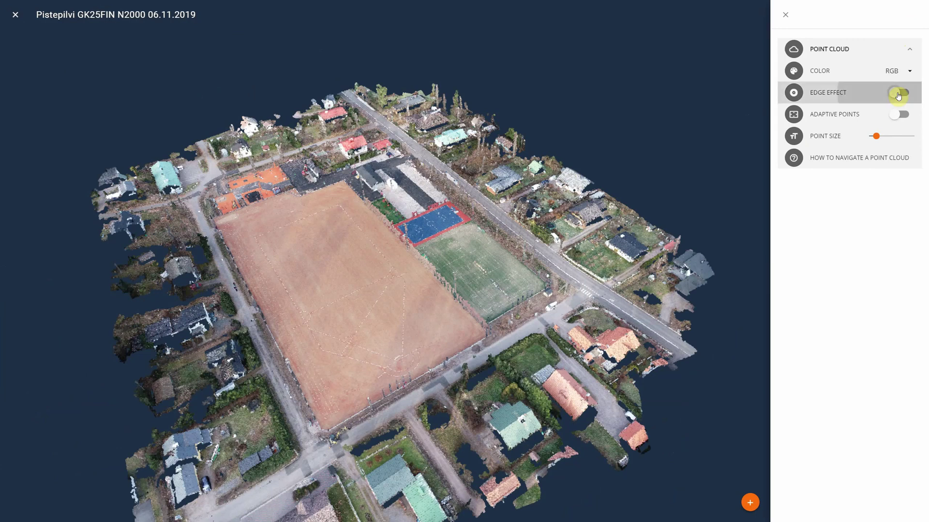
{"action": "left_click", "coordinate": [903, 113]}
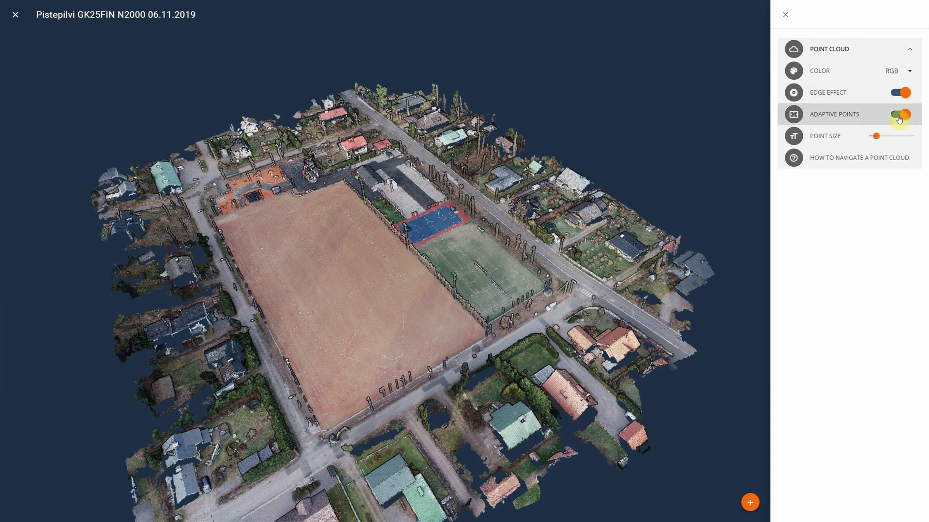
{"action": "scroll", "coordinate": [456, 286], "scroll_direction": "up", "scroll_amount": 1}
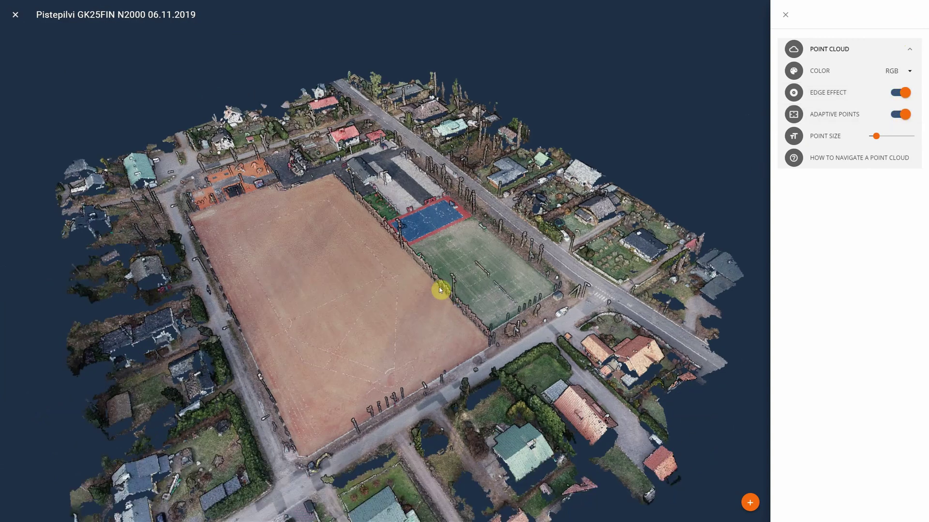
{"action": "scroll", "coordinate": [433, 359], "scroll_direction": "up", "scroll_amount": 3}
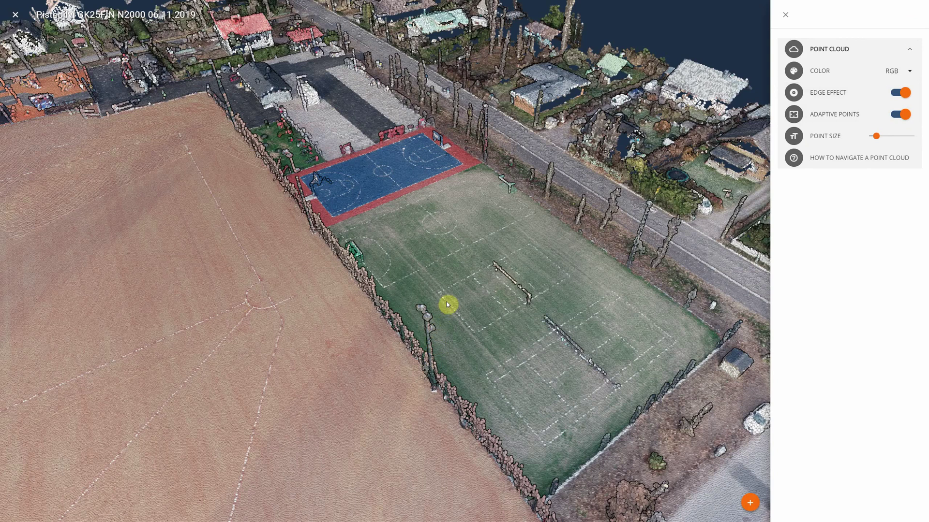
{"action": "scroll", "coordinate": [471, 274], "scroll_direction": "up", "scroll_amount": 2}
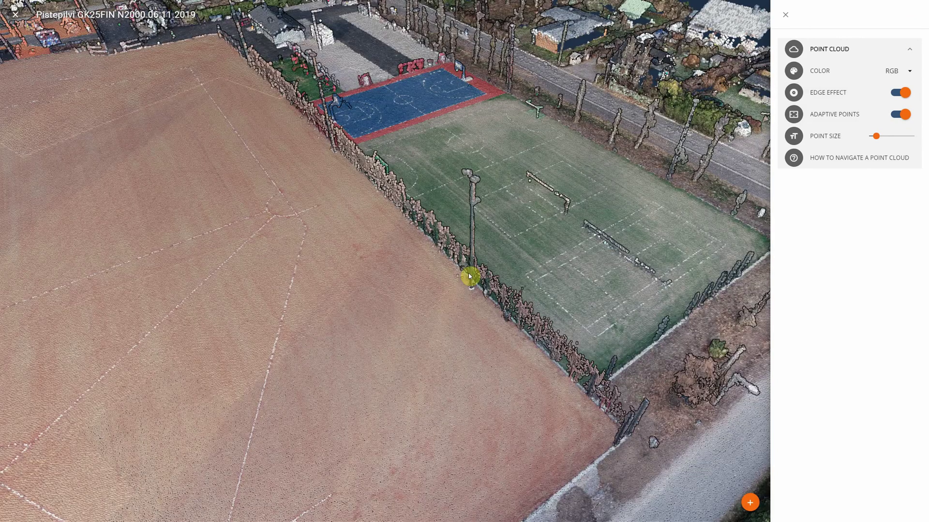
{"action": "scroll", "coordinate": [417, 306], "scroll_direction": "down", "scroll_amount": 3}
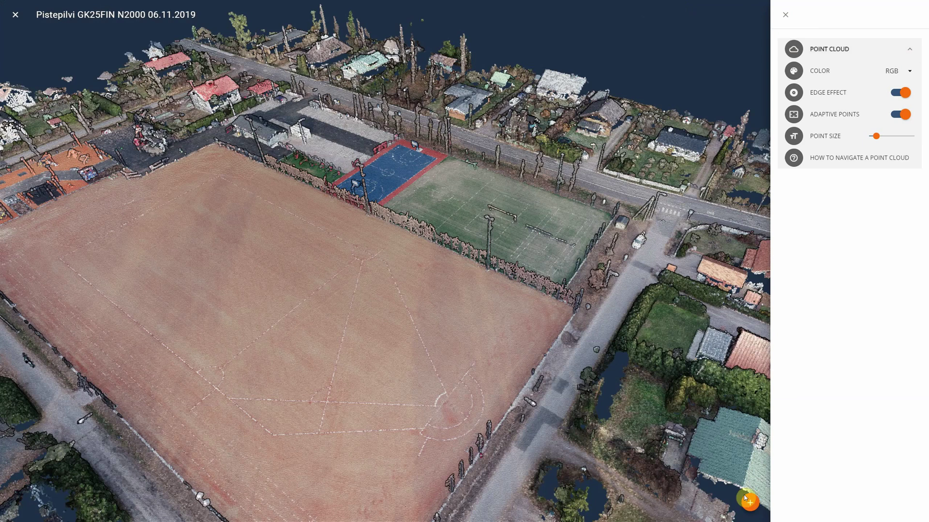
Measure the coordinates of the penalty-box corner with the point tool
{"action": "left_click", "coordinate": [745, 498]}
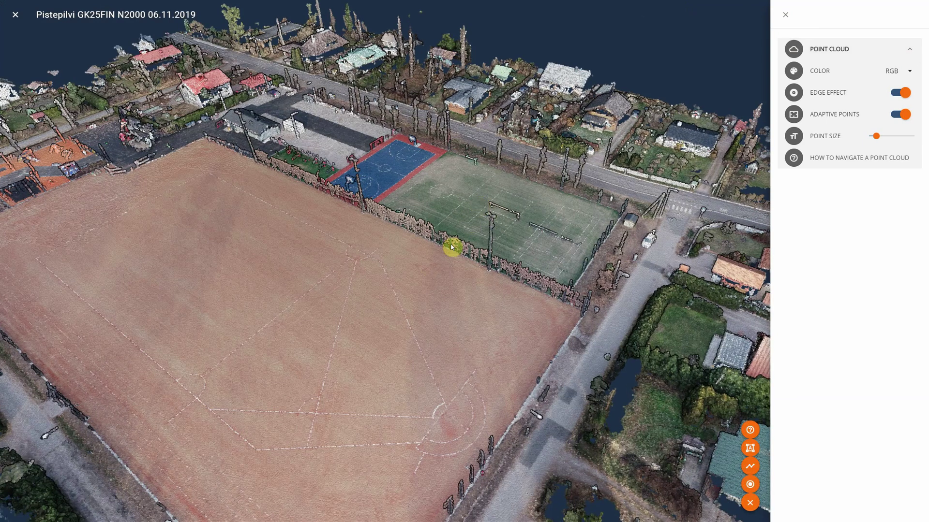
{"action": "scroll", "coordinate": [413, 214], "scroll_direction": "up", "scroll_amount": 5}
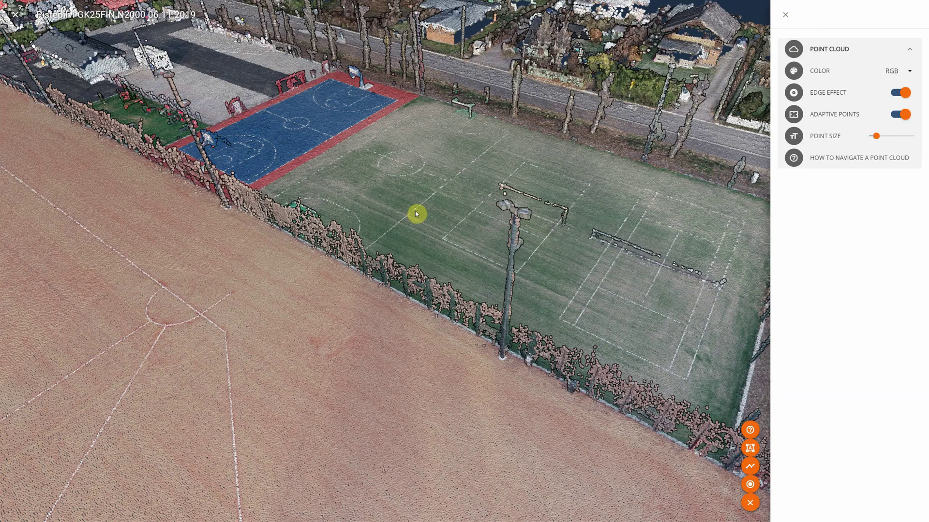
{"action": "scroll", "coordinate": [452, 240], "scroll_direction": "up", "scroll_amount": 5}
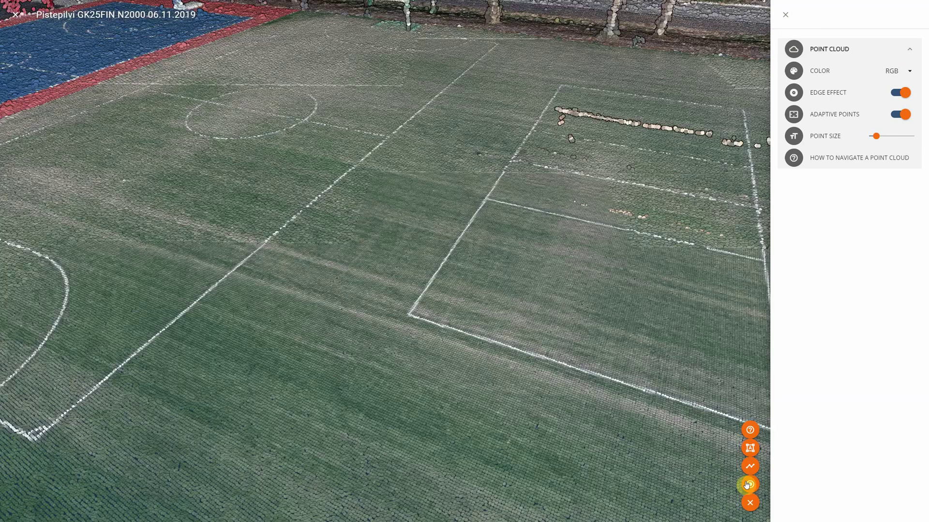
{"action": "left_click", "coordinate": [419, 323]}
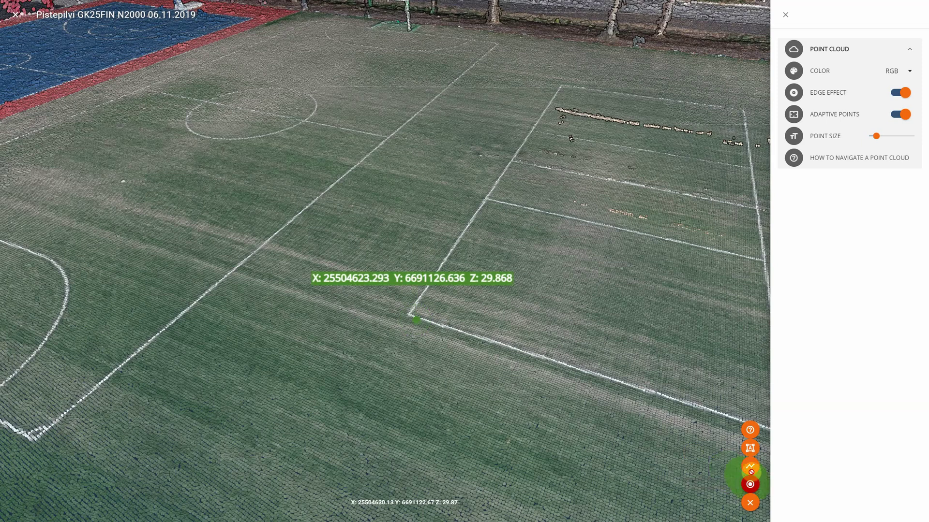
Measure a 4.851 m distance across the pitch and show its length details
{"action": "left_click", "coordinate": [750, 469]}
{"action": "left_click", "coordinate": [246, 257]}
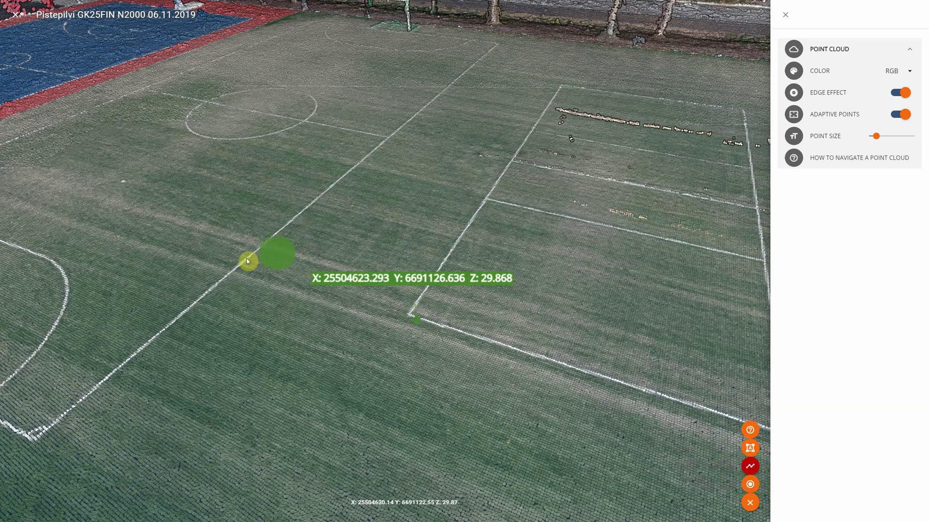
{"action": "left_click", "coordinate": [406, 239]}
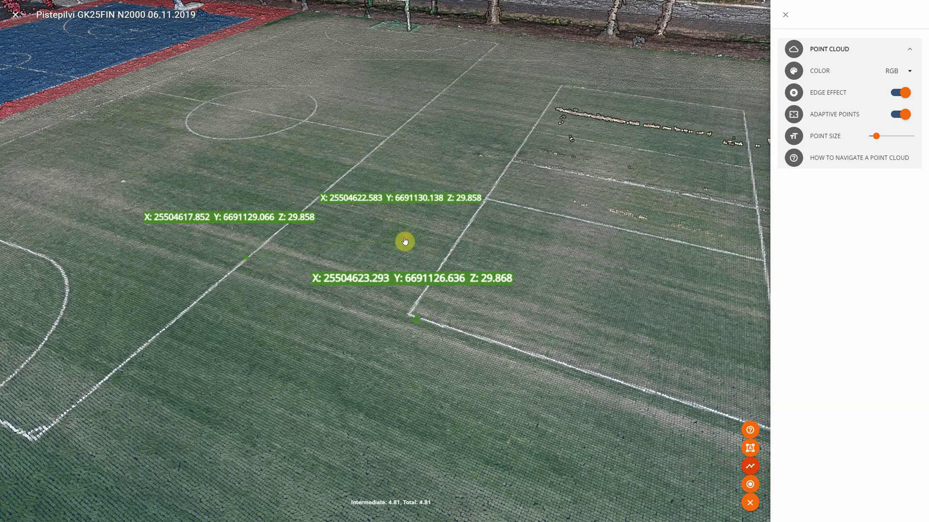
{"action": "left_click", "coordinate": [341, 249]}
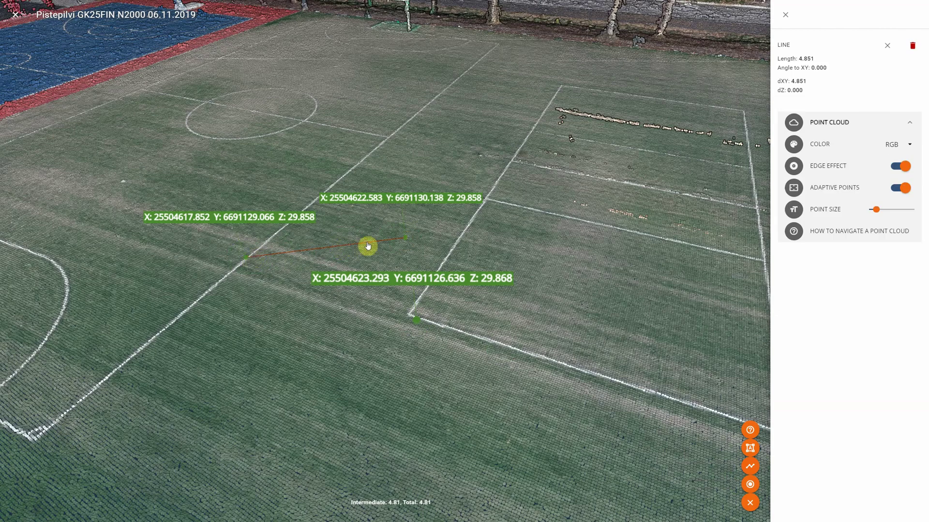
Draw a four-corner area polygon of 14.183 m² on the pitch and show its details
{"action": "left_click", "coordinate": [750, 448]}
{"action": "left_click", "coordinate": [565, 266]}
{"action": "left_click", "coordinate": [523, 383]}
{"action": "left_click", "coordinate": [657, 427]}
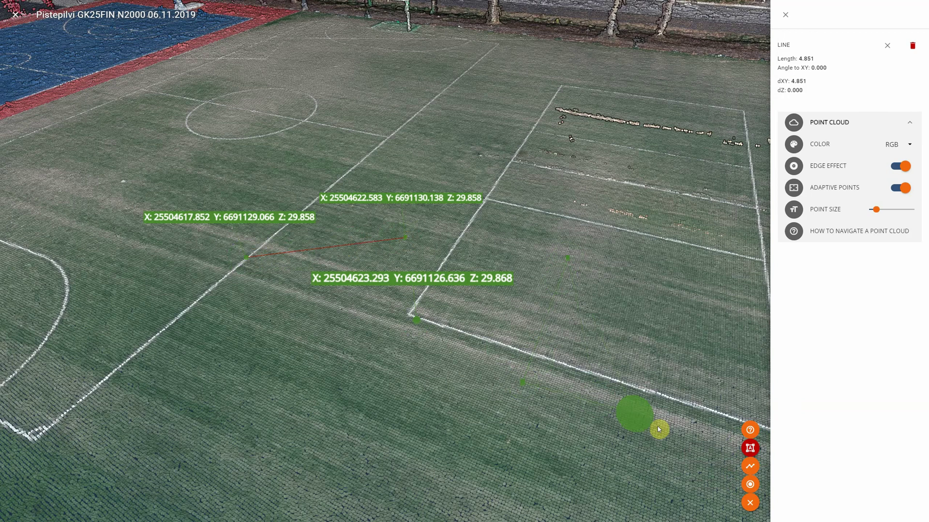
{"action": "double_click", "coordinate": [668, 279]}
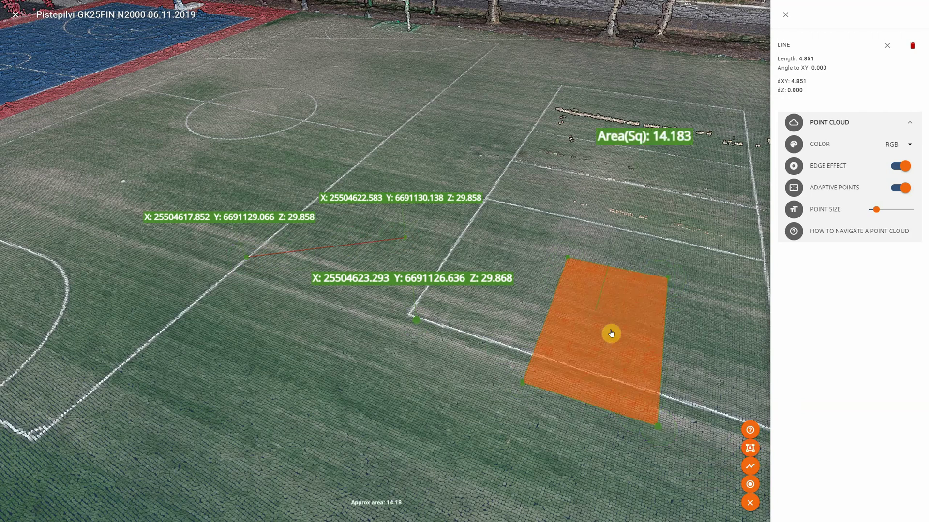
{"action": "left_click", "coordinate": [611, 334]}
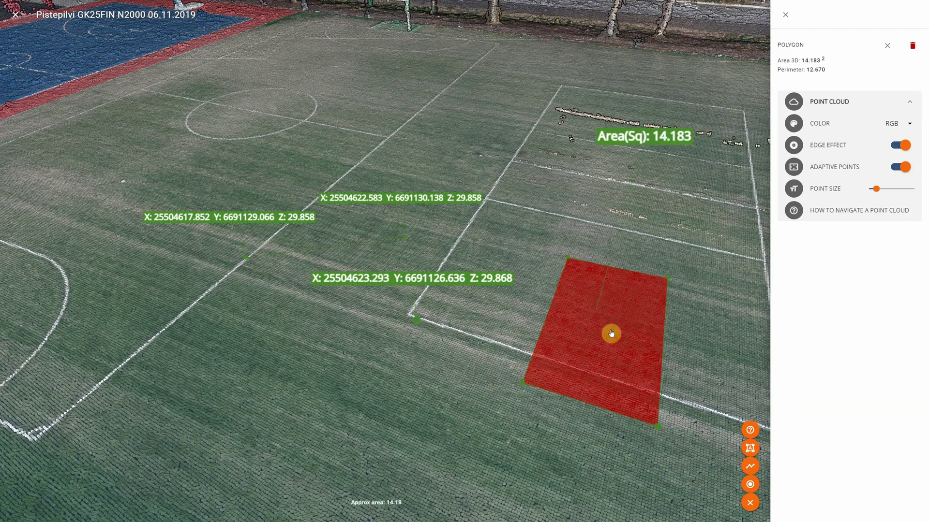
{"action": "left_click_drag", "start_coordinate": [611, 333], "coordinate": [542, 352]}
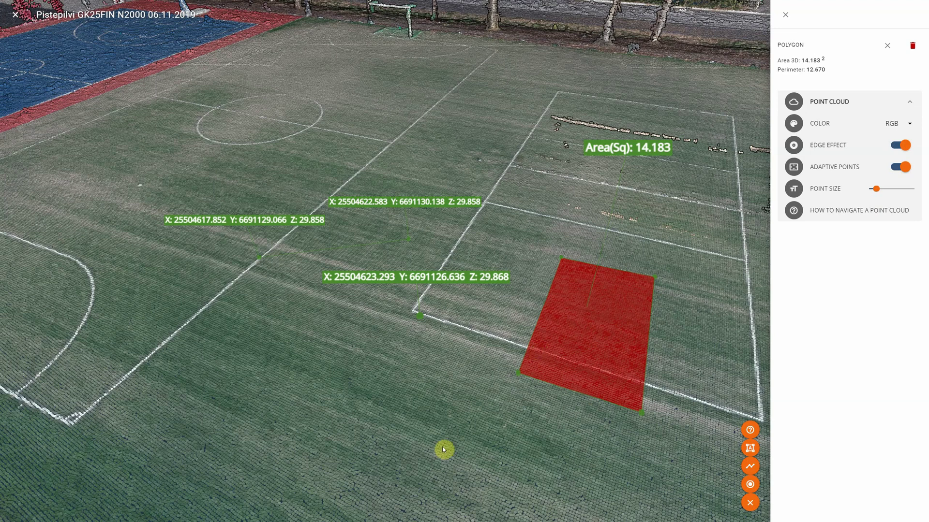
{"action": "scroll", "coordinate": [358, 449], "scroll_direction": "down", "scroll_amount": 10}
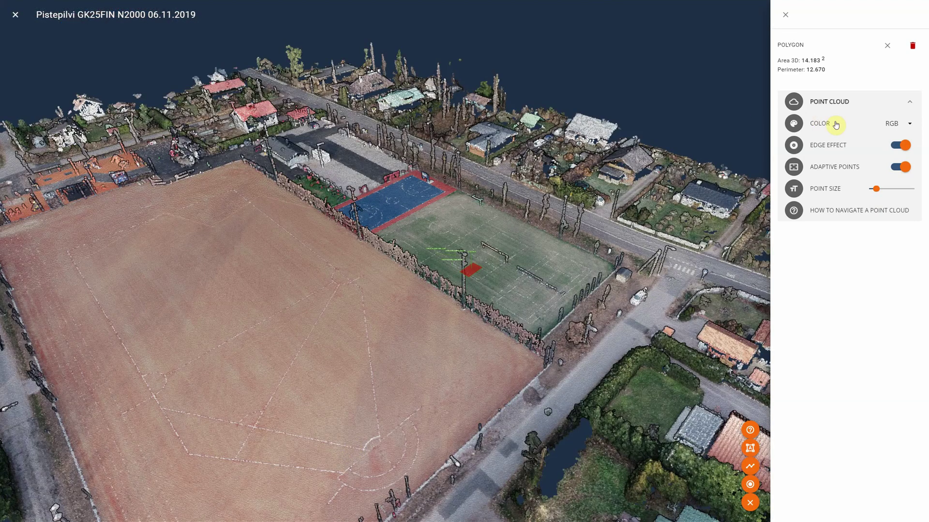
{"action": "left_click", "coordinate": [900, 124]}
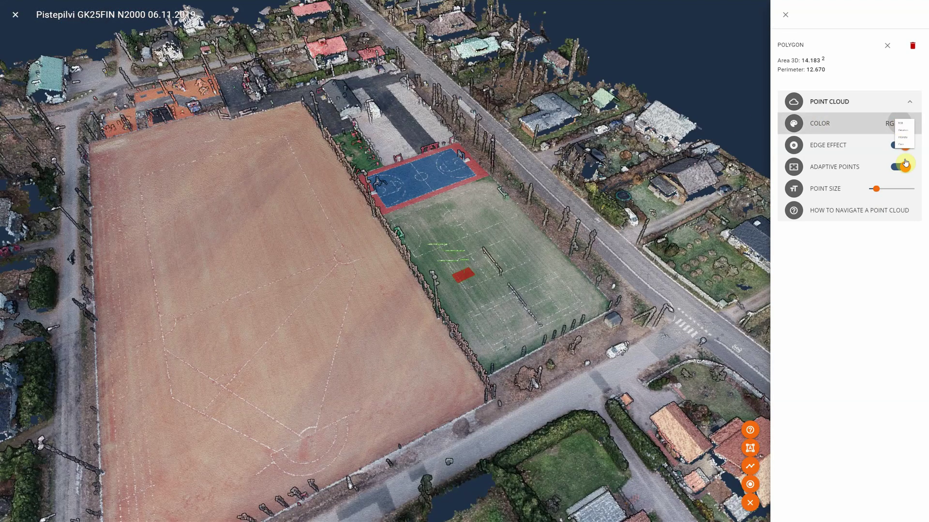
{"action": "left_click", "coordinate": [903, 152]}
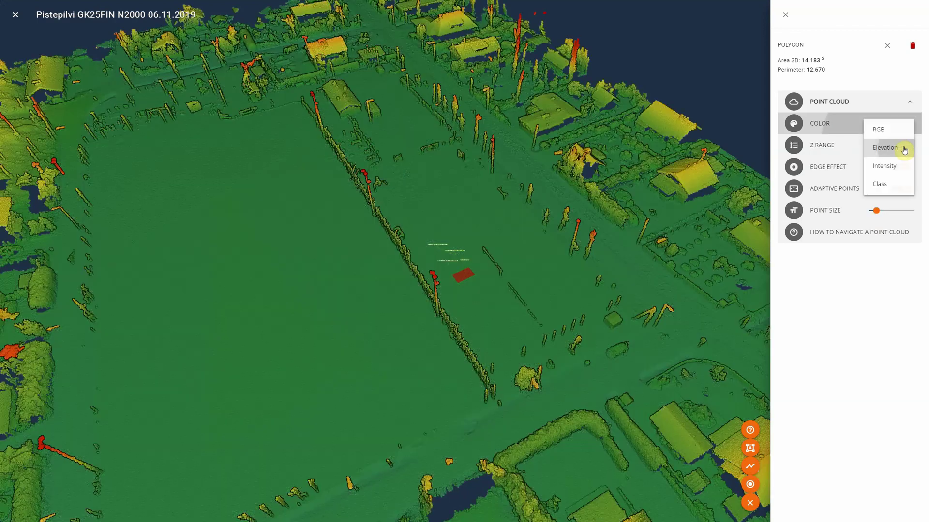
{"action": "left_click", "coordinate": [371, 228]}
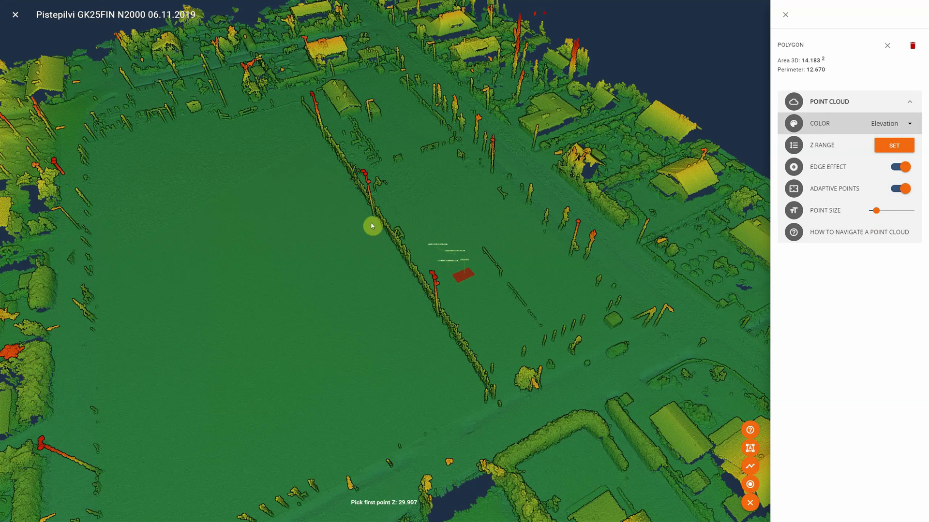
{"action": "left_click", "coordinate": [241, 254]}
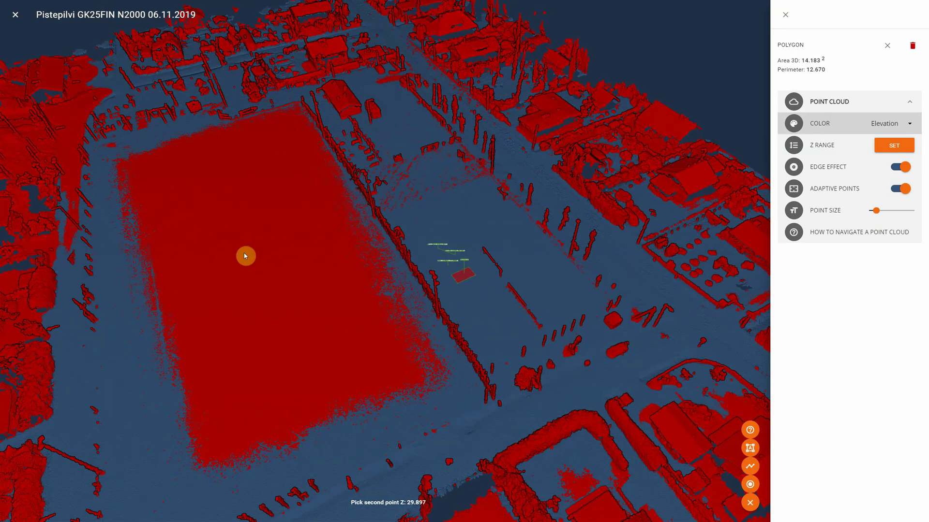
{"action": "left_click", "coordinate": [244, 254]}
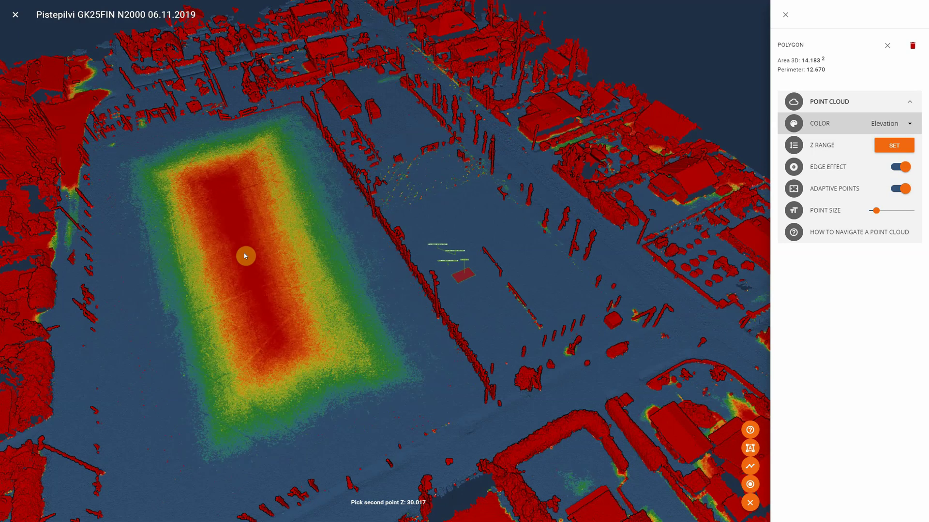
{"action": "left_click", "coordinate": [315, 353]}
{"action": "scroll", "coordinate": [316, 353], "scroll_direction": "down", "scroll_amount": 2}
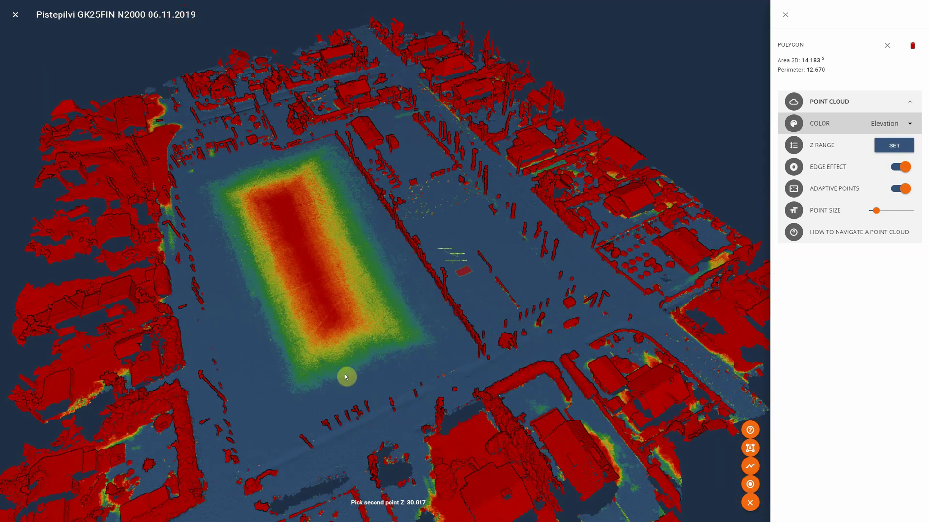
{"action": "scroll", "coordinate": [334, 378], "scroll_direction": "down", "scroll_amount": 1}
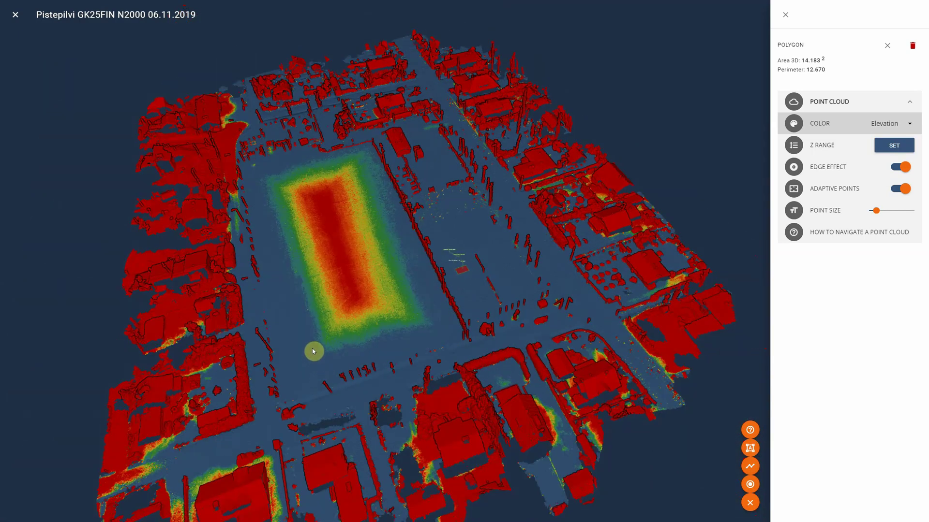
{"action": "left_click_drag", "start_coordinate": [313, 350], "coordinate": [305, 348]}
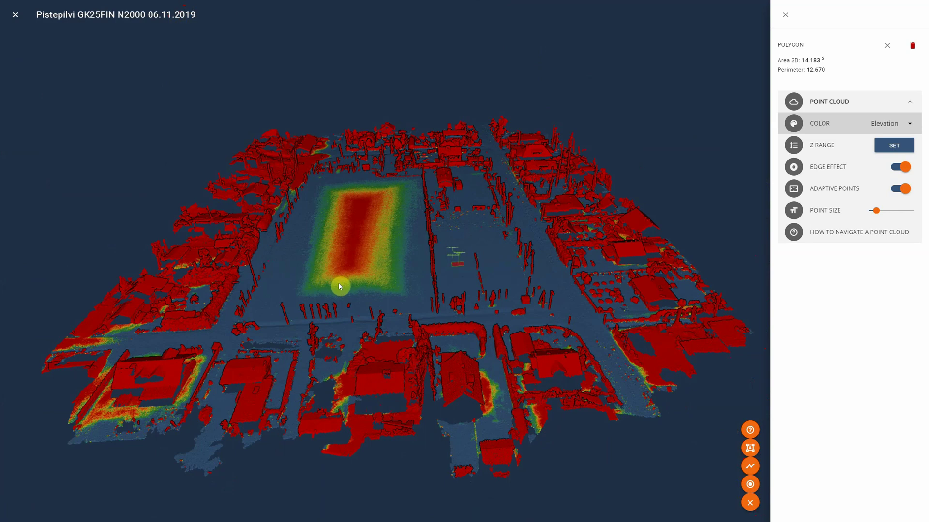
{"action": "scroll", "coordinate": [406, 309], "scroll_direction": "up", "scroll_amount": 3}
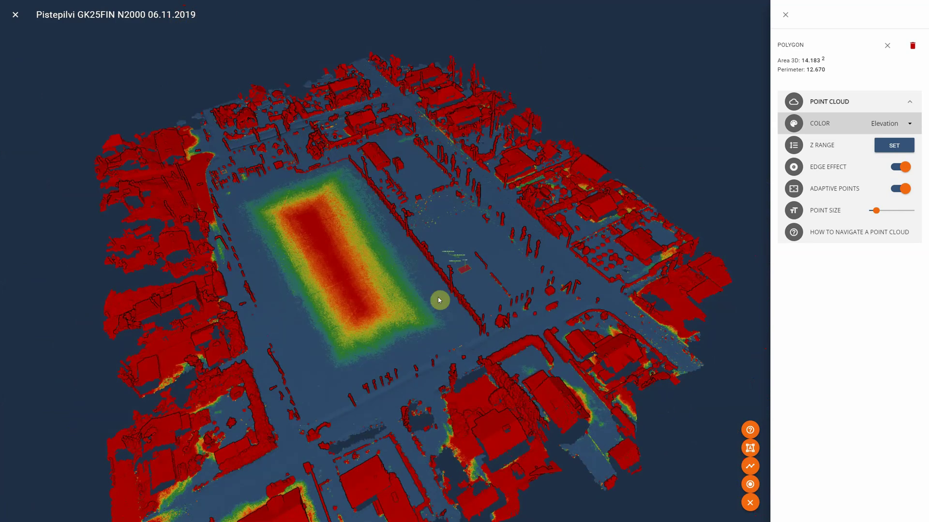
{"action": "scroll", "coordinate": [446, 290], "scroll_direction": "up", "scroll_amount": 1}
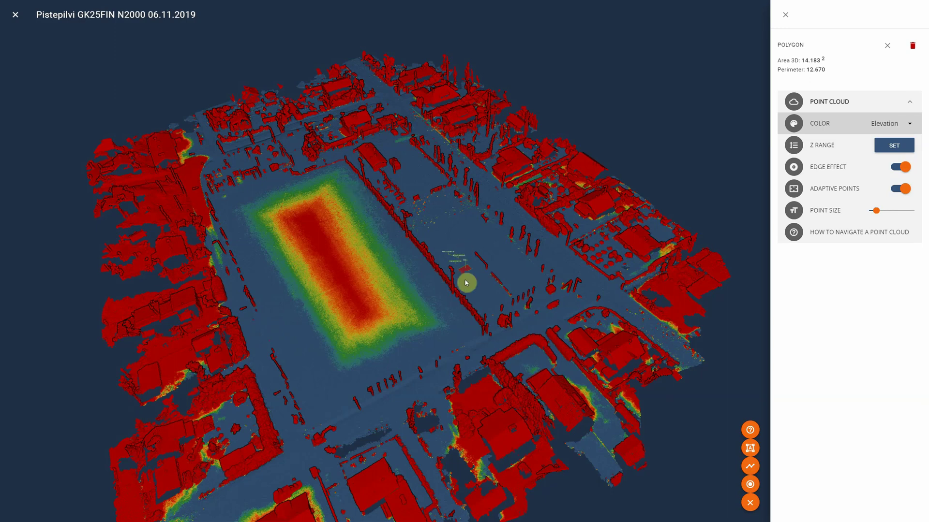
Close the 3D point cloud viewer and open the Empty project site's menu
{"action": "left_click", "coordinate": [11, 18]}
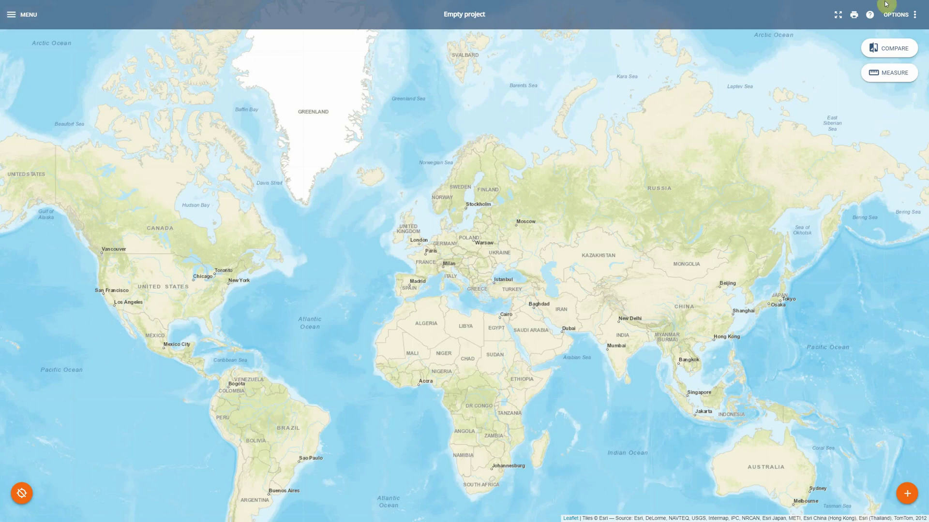
{"action": "left_click", "coordinate": [898, 18]}
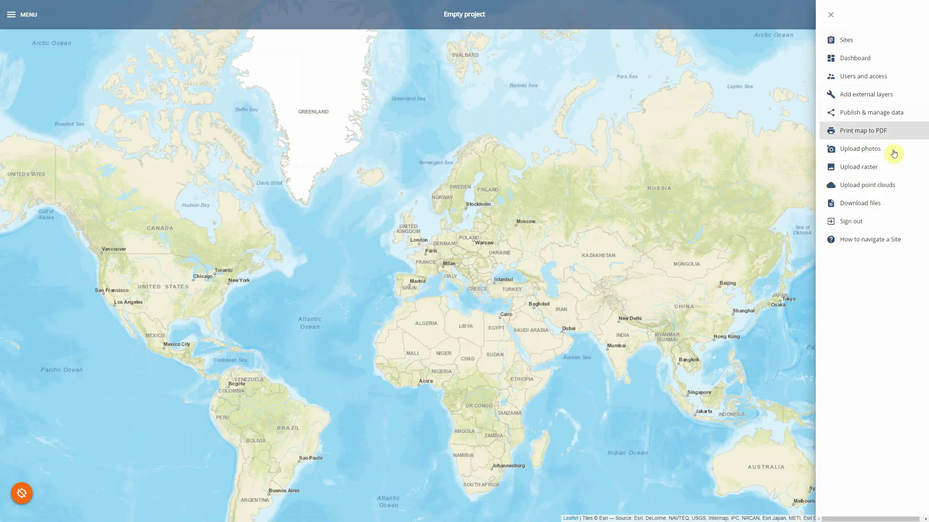
Stage the orthophoto and Digital Surface Model TIFs for upload, both dated 8.4.2021
{"action": "left_click", "coordinate": [849, 172]}
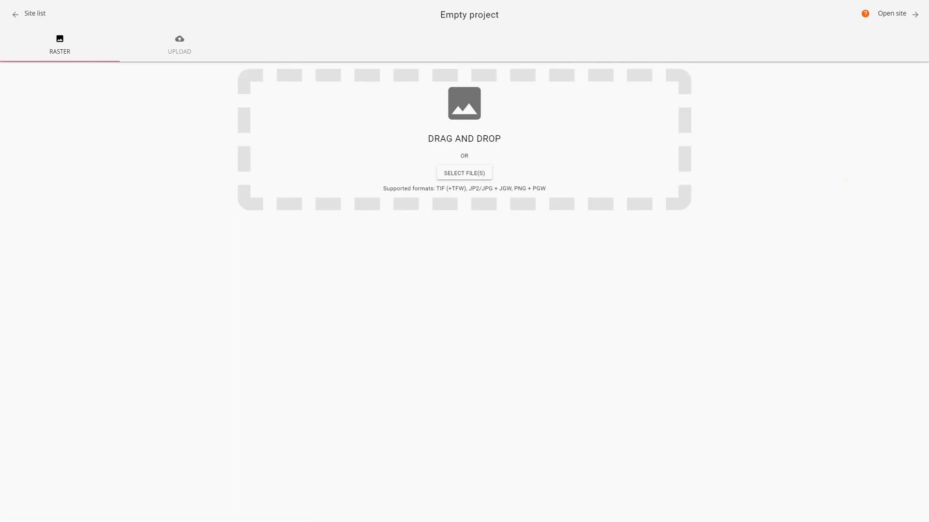
{"action": "left_click_drag", "start_coordinate": [0, 120], "coordinate": [144, 123]}
{"action": "left_click_drag", "start_coordinate": [339, 132], "coordinate": [339, 132]}
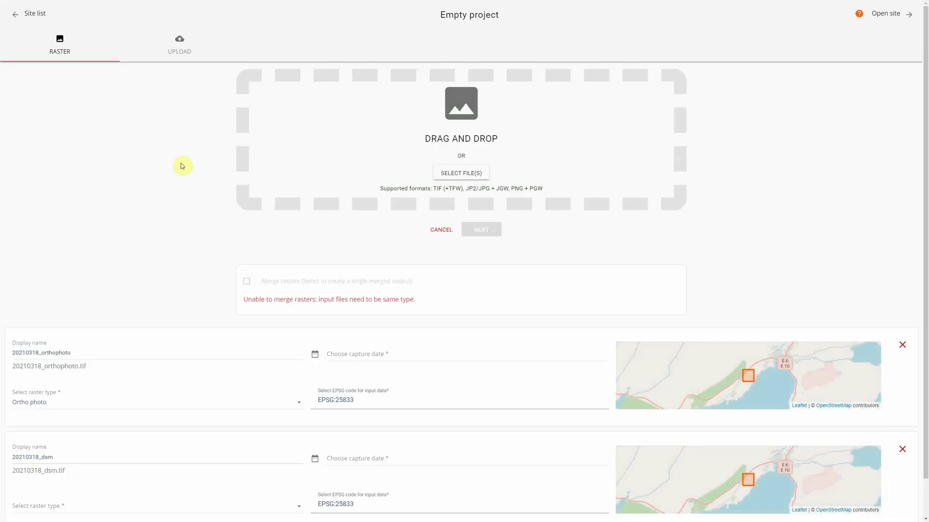
{"action": "scroll", "coordinate": [182, 166], "scroll_direction": "down", "scroll_amount": 1}
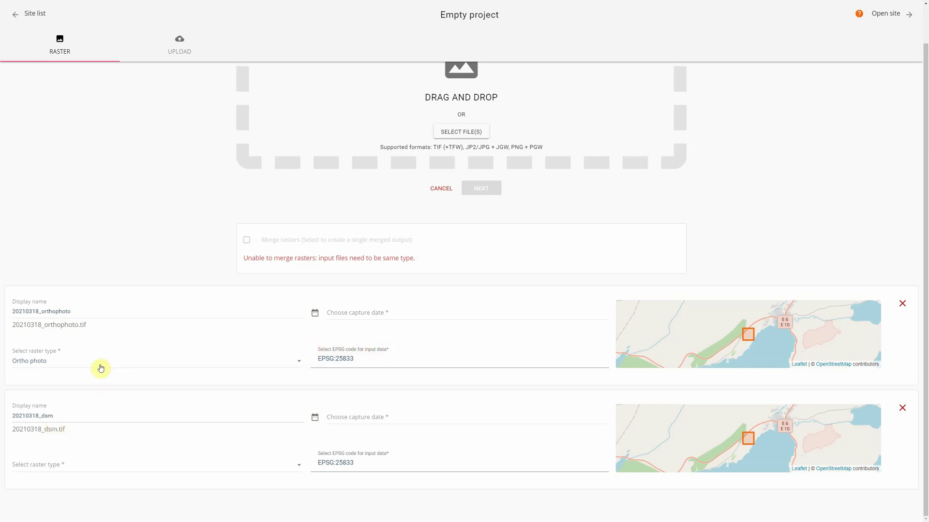
{"action": "left_click", "coordinate": [73, 467]}
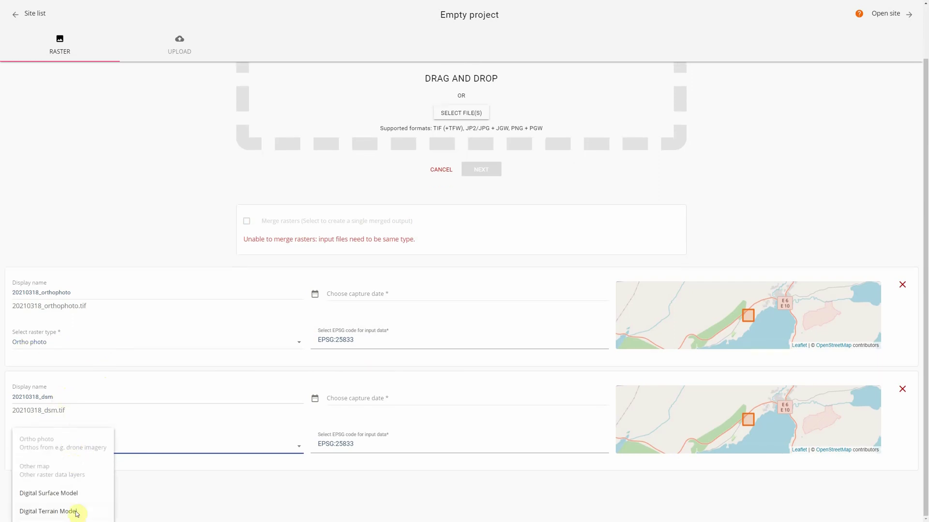
{"action": "left_click", "coordinate": [53, 494]}
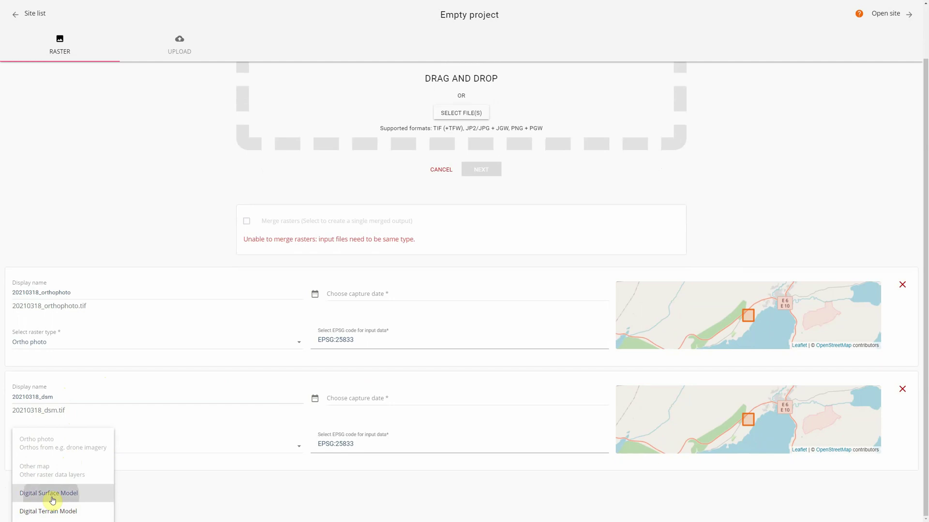
{"action": "left_click", "coordinate": [387, 316]}
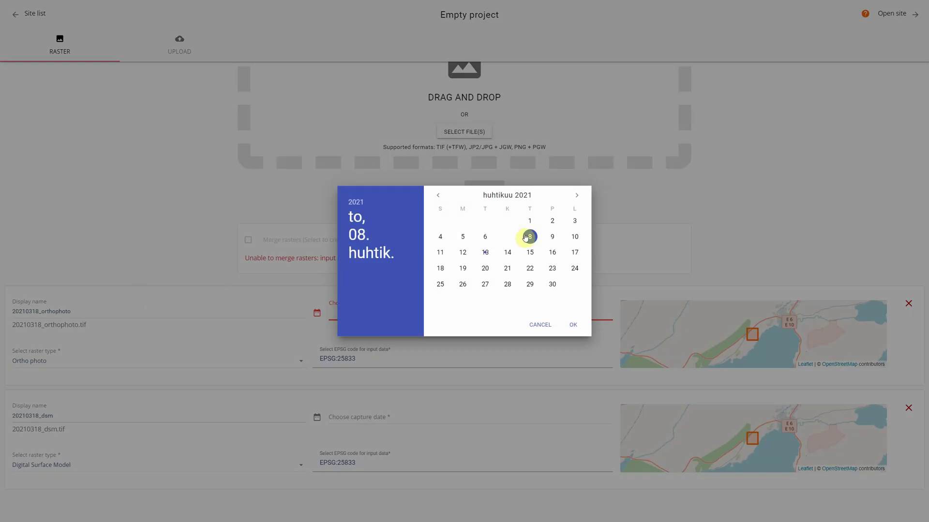
{"action": "left_click", "coordinate": [571, 325]}
{"action": "left_click", "coordinate": [362, 417]}
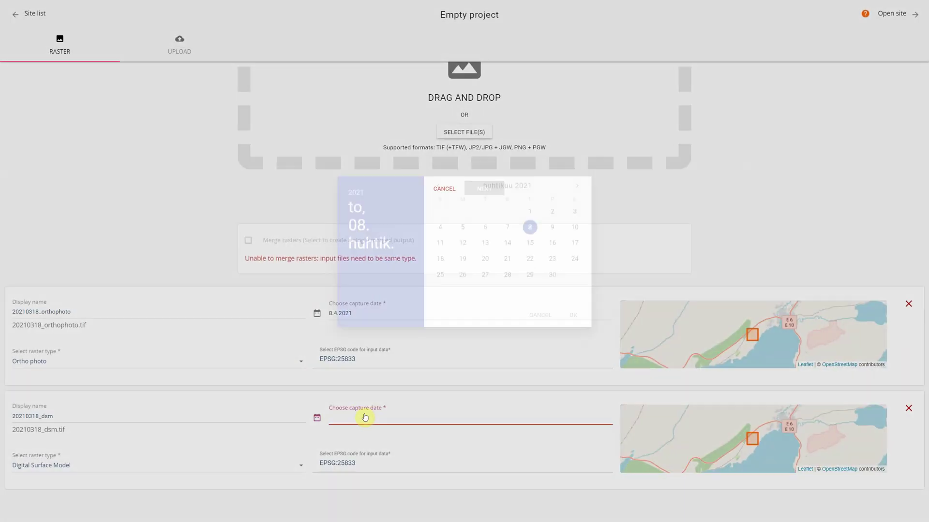
{"action": "left_click", "coordinate": [573, 326]}
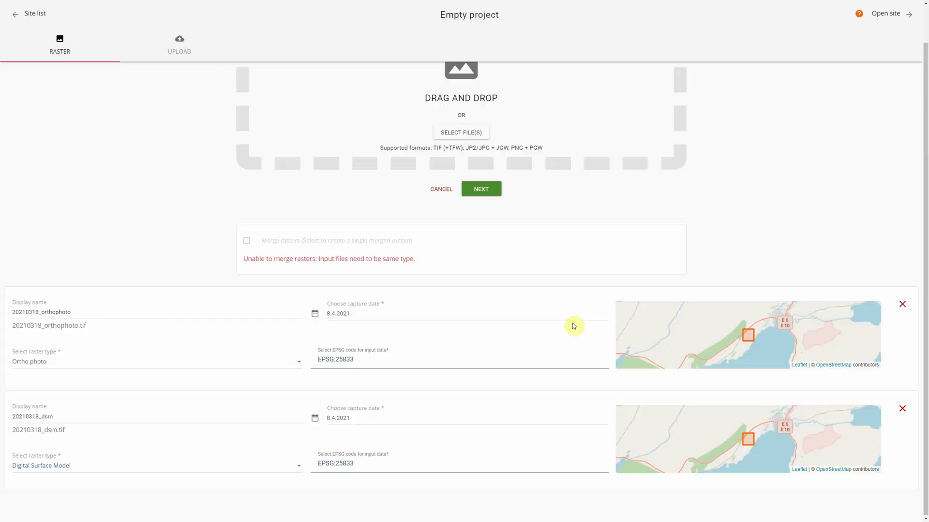
{"action": "left_click", "coordinate": [484, 193]}
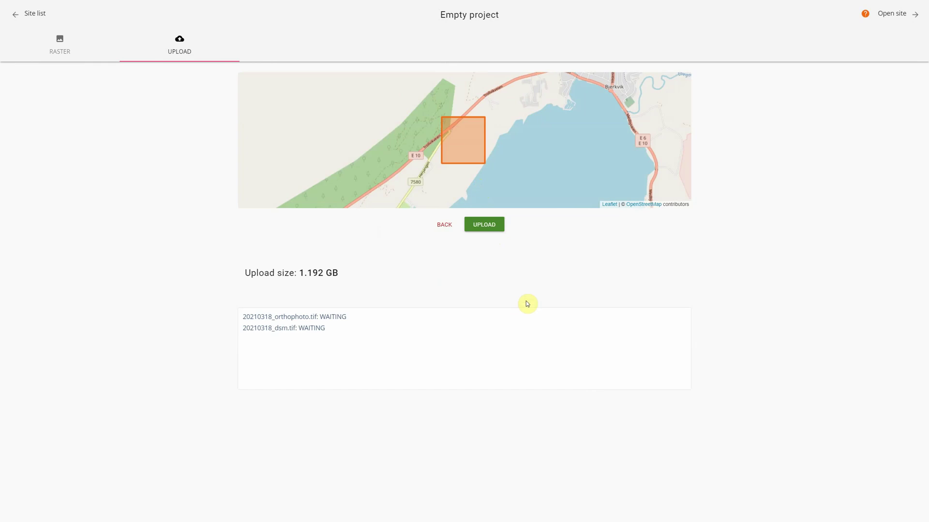
Go to Upload point clouds and add the LAZ file
{"action": "left_click", "coordinate": [891, 14]}
{"action": "left_click", "coordinate": [890, 20]}
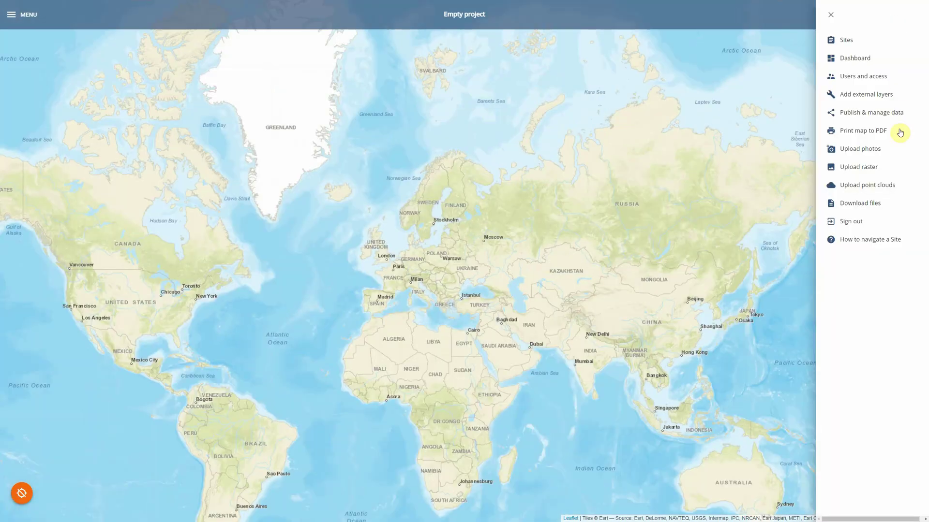
{"action": "left_click", "coordinate": [880, 185]}
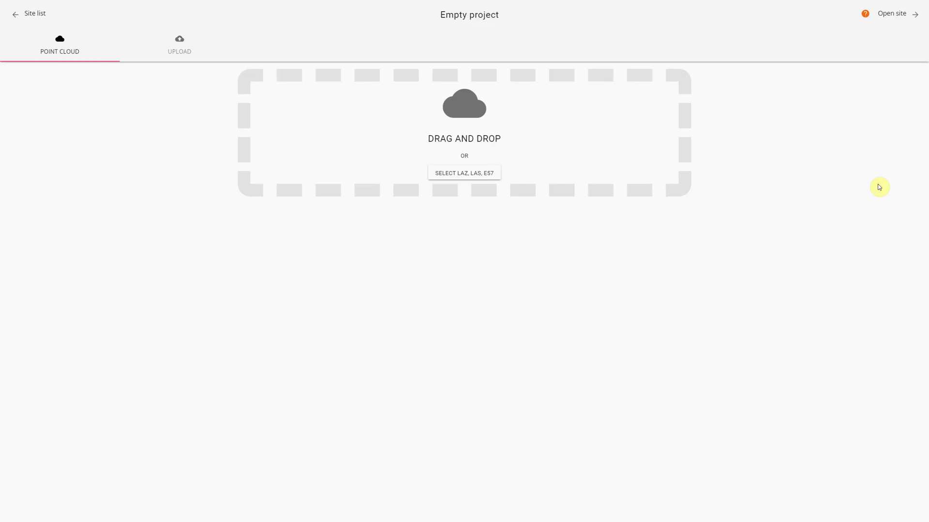
{"action": "left_click_drag", "start_coordinate": [107, 107], "coordinate": [323, 137]}
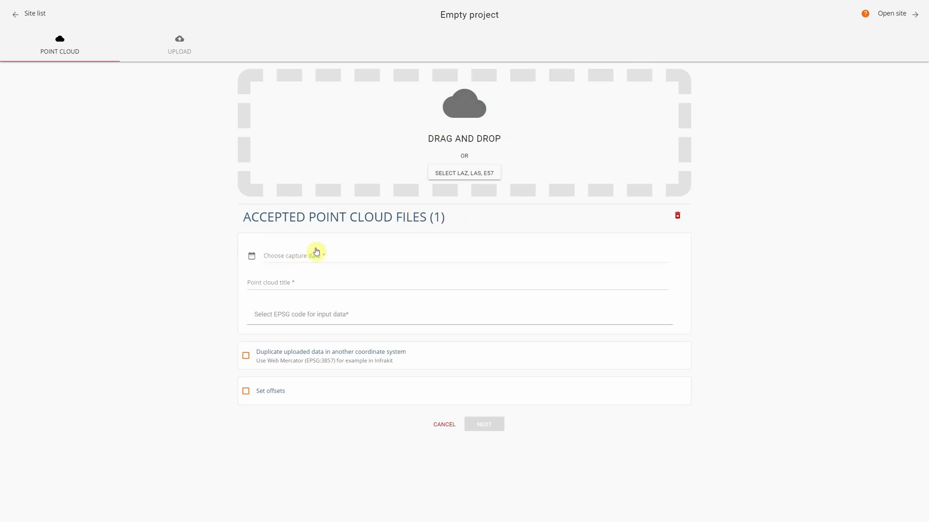
Give the point cloud capture date 8.4.2021, title 'name' and input system EPSG:3857
{"action": "left_click", "coordinate": [278, 260]}
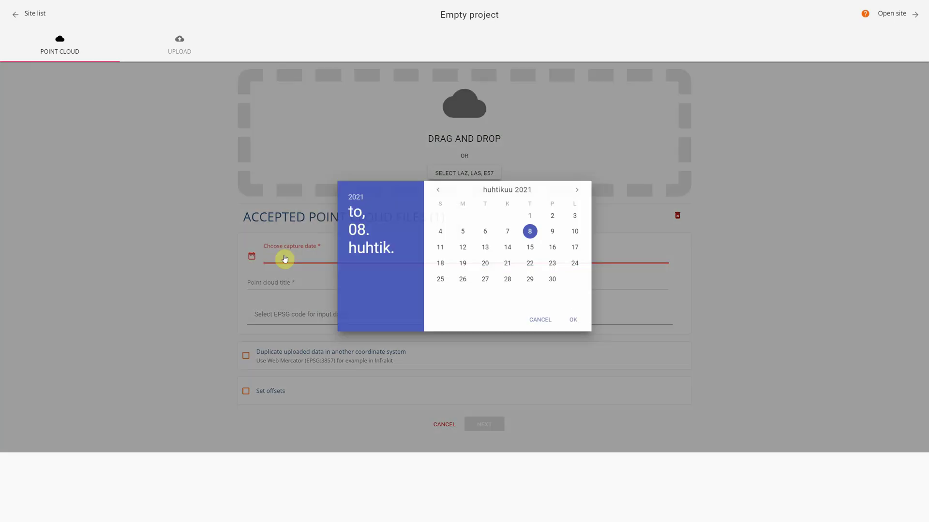
{"action": "left_click", "coordinate": [575, 321]}
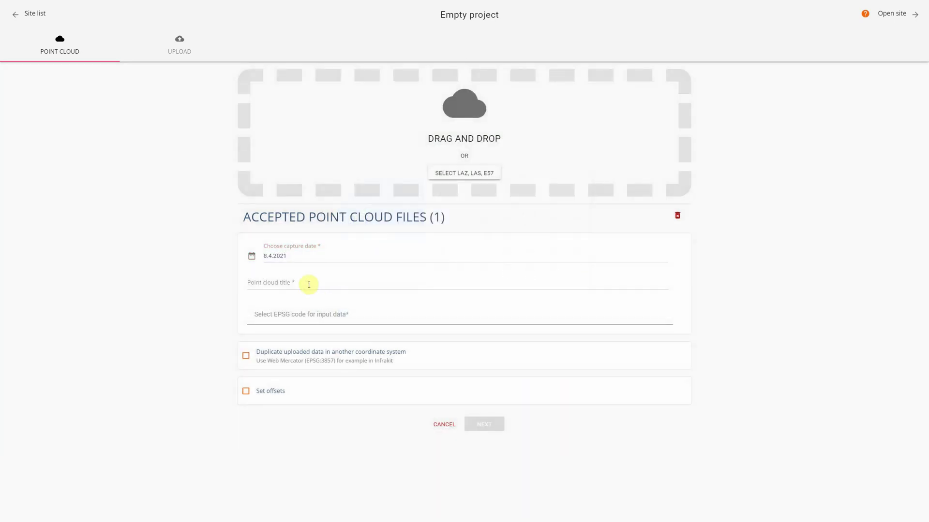
{"action": "left_click", "coordinate": [307, 283]}
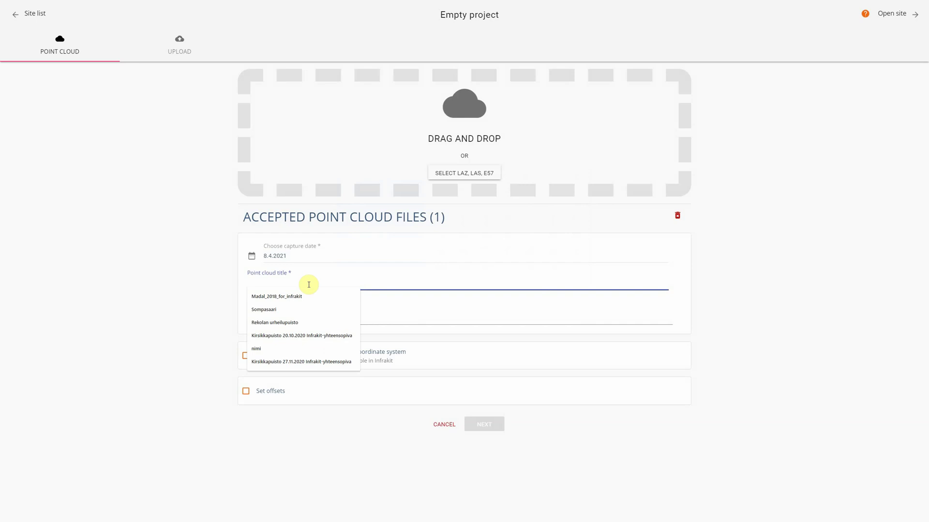
{"action": "type", "text": "name"}
{"action": "key", "text": "Tab"}
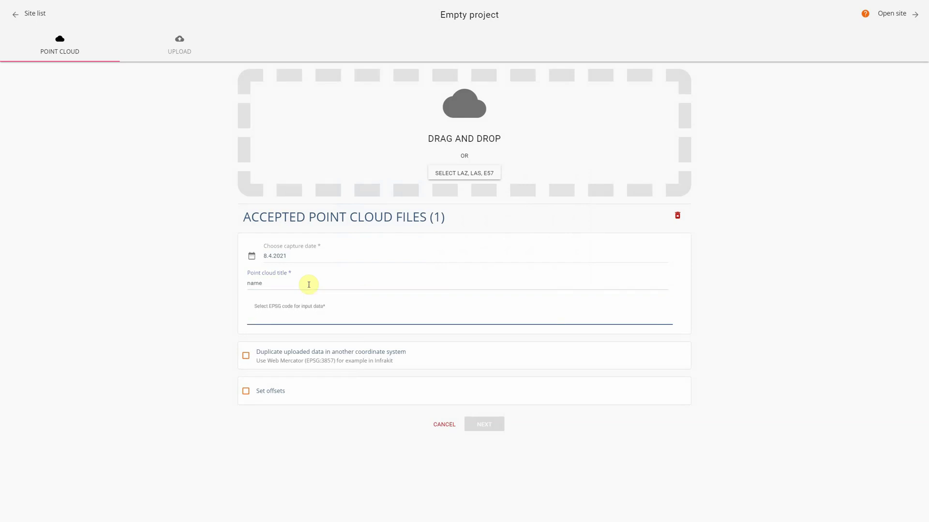
{"action": "type", "text": "3857"}
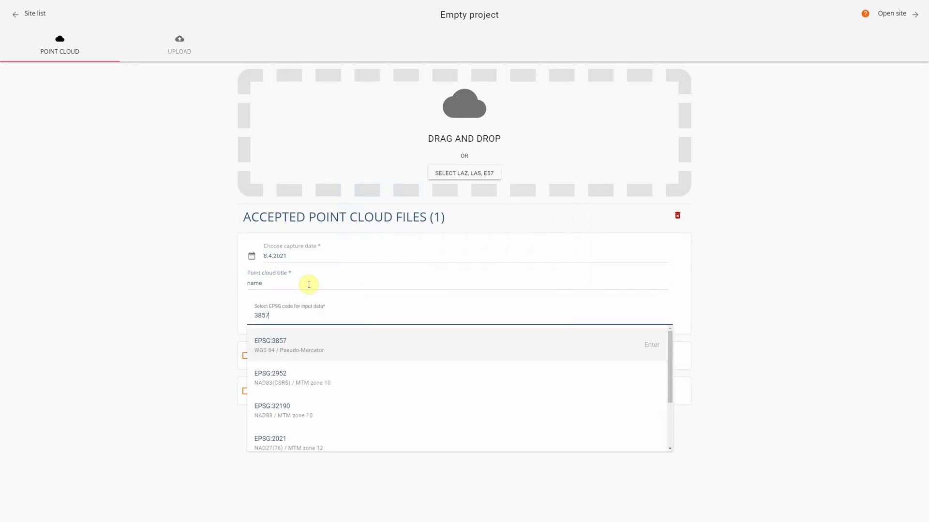
{"action": "left_click", "coordinate": [334, 344]}
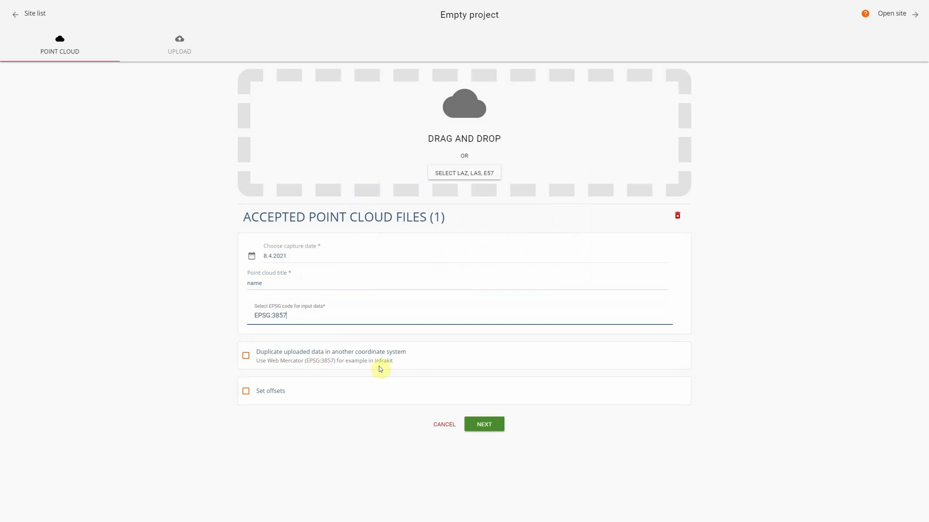
{"action": "left_click", "coordinate": [282, 352]}
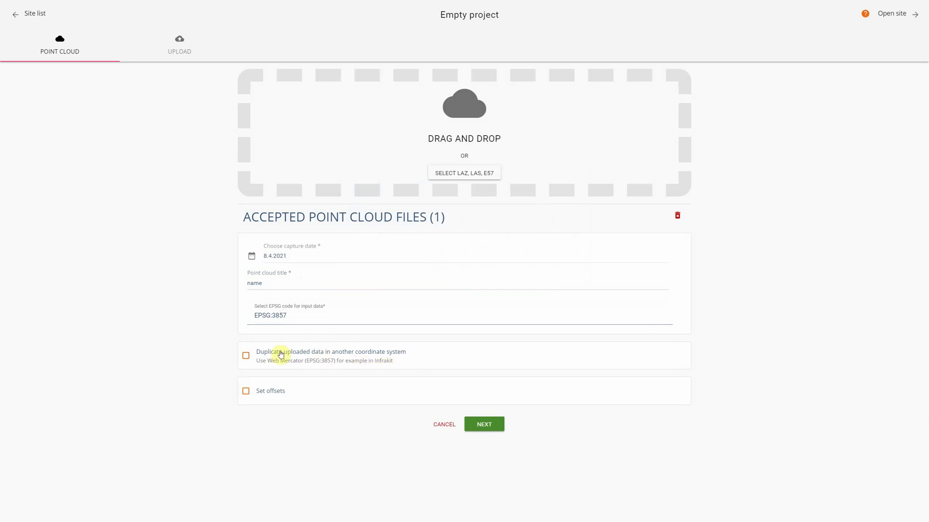
{"action": "left_click", "coordinate": [281, 355]}
Leave the upload form and open the Demo in Finland (VT12 Letke) site menu
{"action": "left_click", "coordinate": [893, 14]}
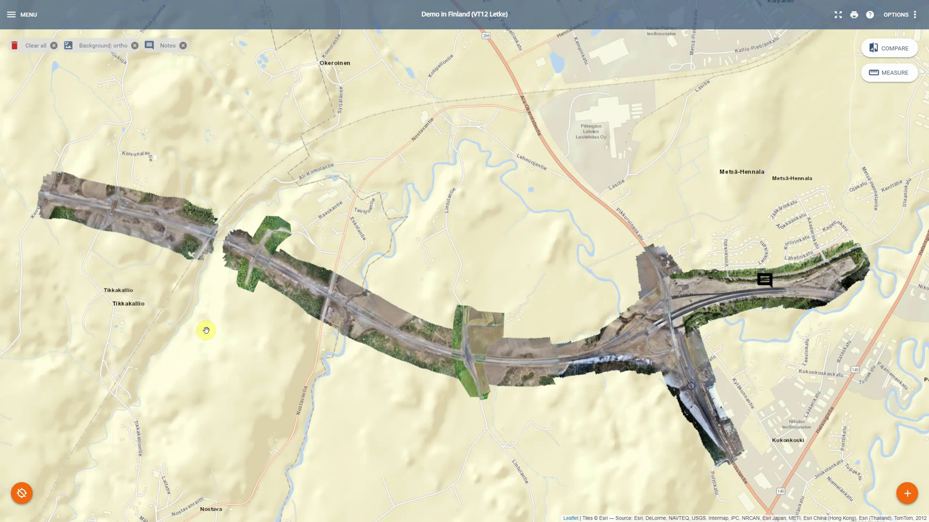
{"action": "left_click", "coordinate": [908, 20]}
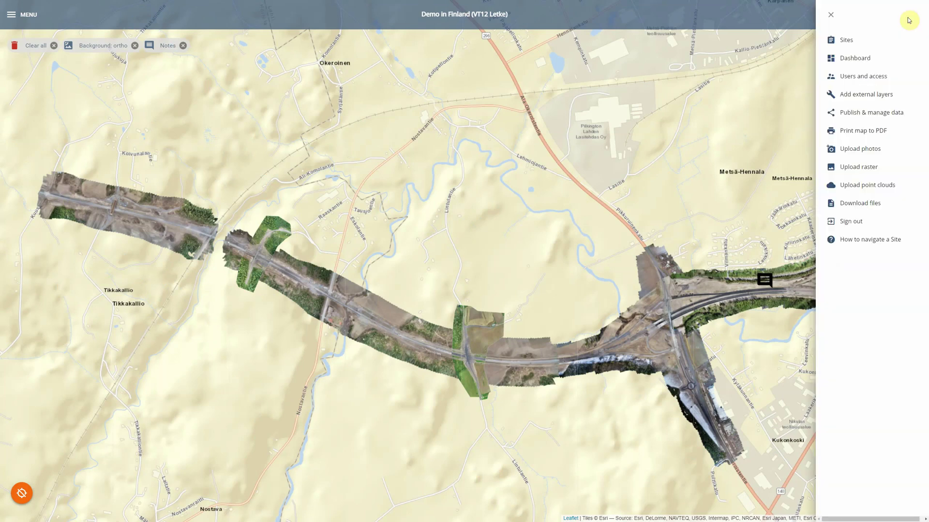
{"action": "left_click", "coordinate": [865, 116]}
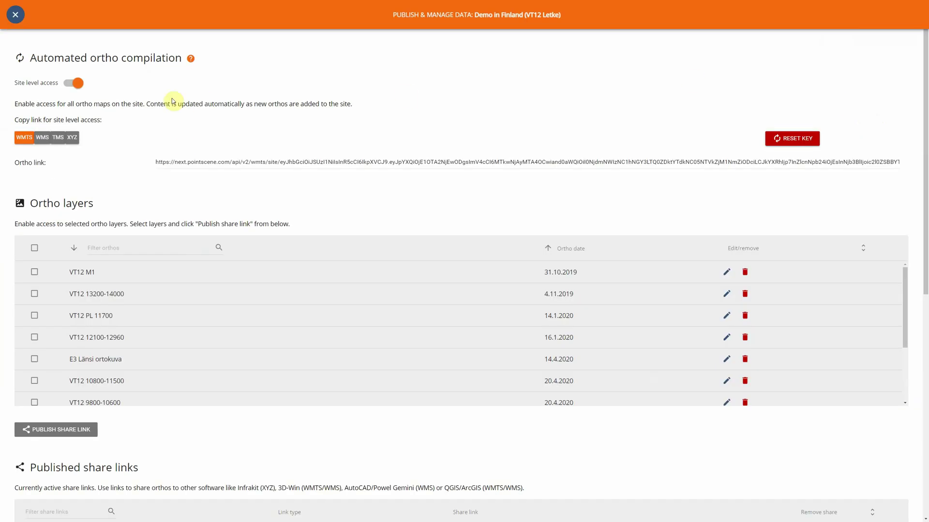
{"action": "left_click", "coordinate": [176, 162]}
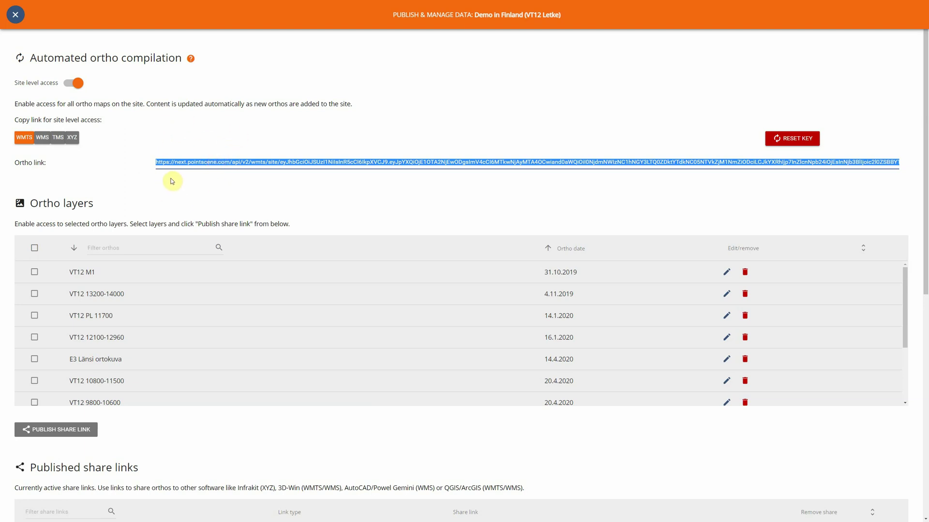
{"action": "scroll", "coordinate": [172, 181], "scroll_direction": "down", "scroll_amount": 3}
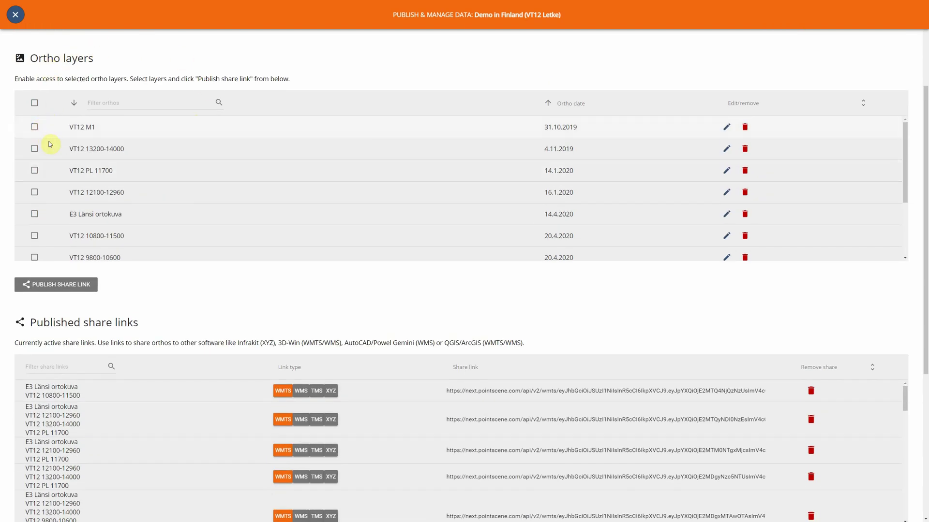
{"action": "left_click", "coordinate": [35, 148]}
{"action": "left_click", "coordinate": [34, 170]}
{"action": "left_click", "coordinate": [34, 192]}
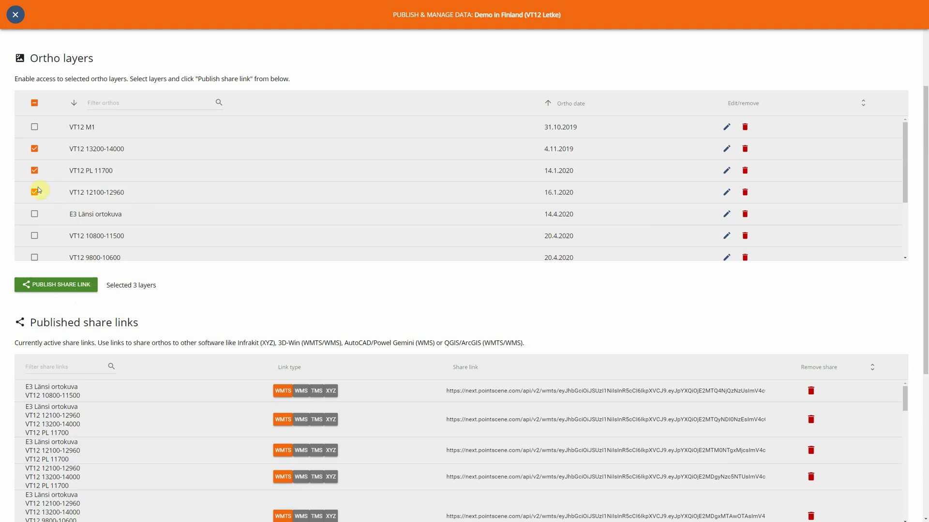
{"action": "left_click", "coordinate": [46, 289]}
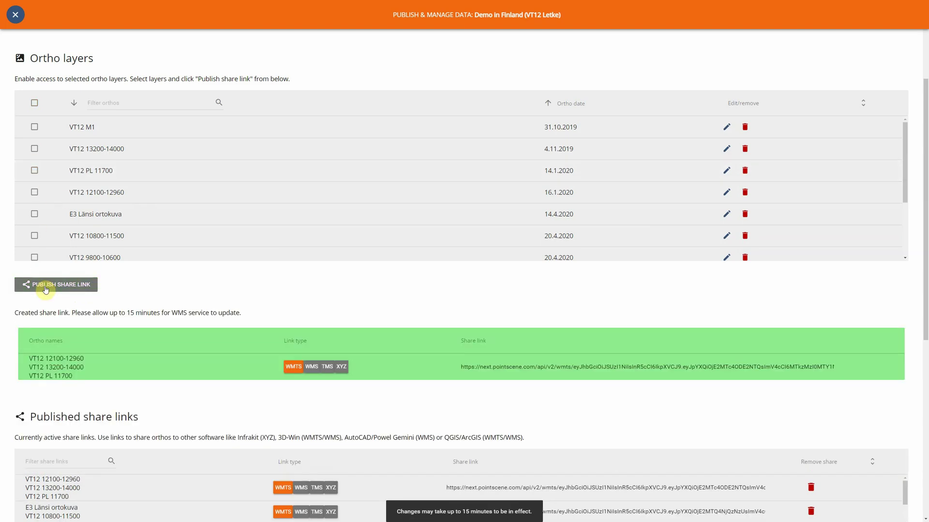
Switch the new three-ortho share link to XYZ format and copy it
{"action": "scroll", "coordinate": [46, 289], "scroll_direction": "down", "scroll_amount": 2}
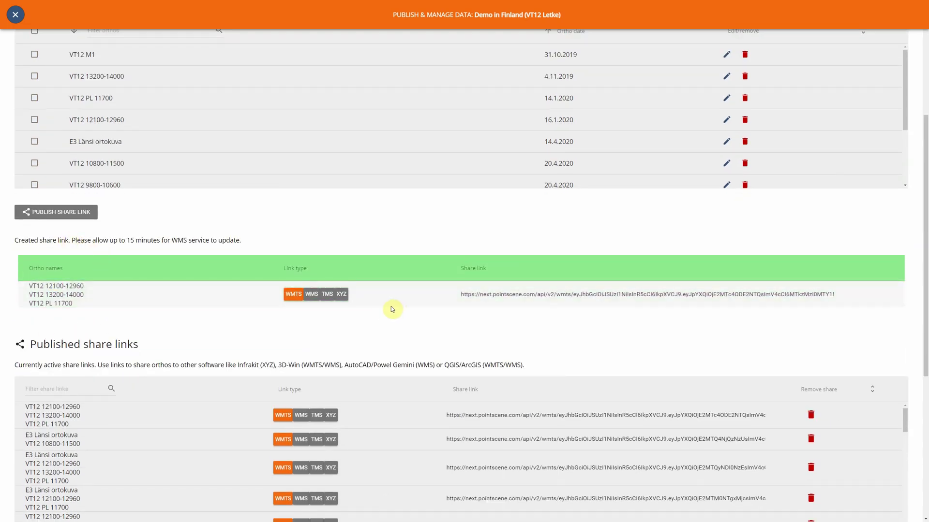
{"action": "left_click", "coordinate": [313, 301]}
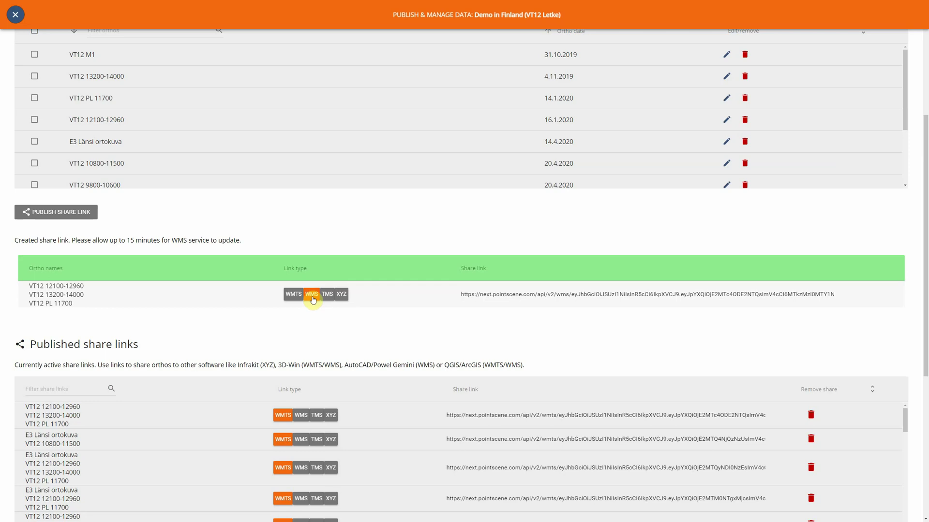
{"action": "left_click", "coordinate": [294, 296]}
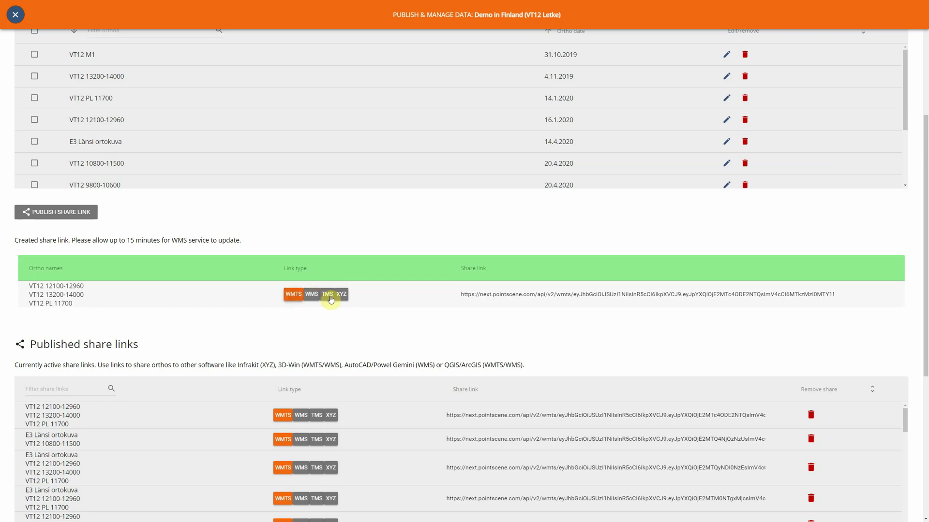
{"action": "left_click", "coordinate": [327, 295]}
{"action": "left_click", "coordinate": [341, 296]}
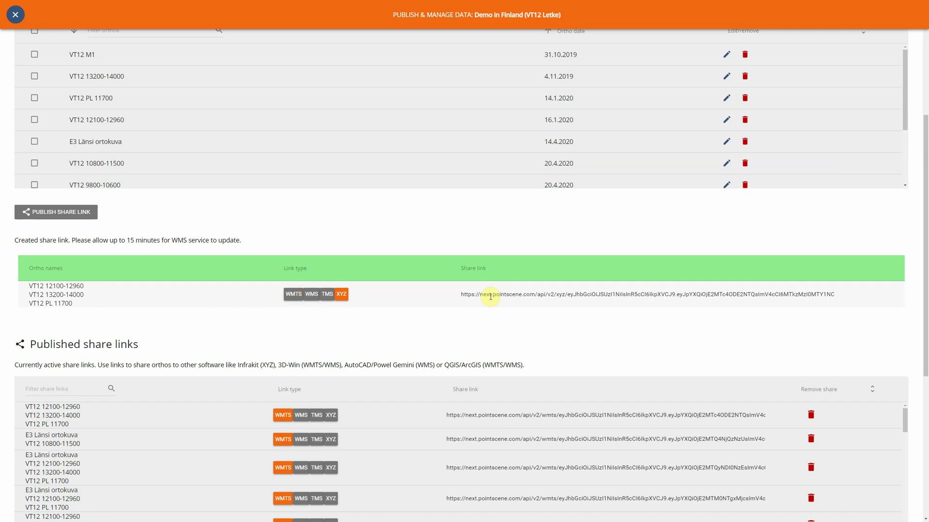
{"action": "left_click", "coordinate": [96, 290]}
{"action": "scroll", "coordinate": [411, 302], "scroll_direction": "down", "scroll_amount": 1}
{"action": "scroll", "coordinate": [410, 302], "scroll_direction": "down", "scroll_amount": 3}
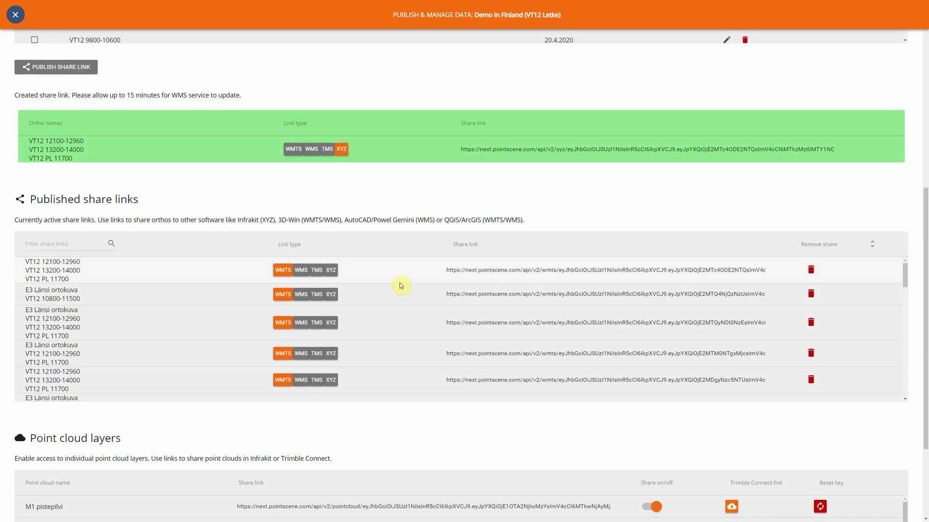
Download the Trimble Connect .purl link file for the second E3 Länsi point cloud
{"action": "scroll", "coordinate": [398, 274], "scroll_direction": "down", "scroll_amount": 3}
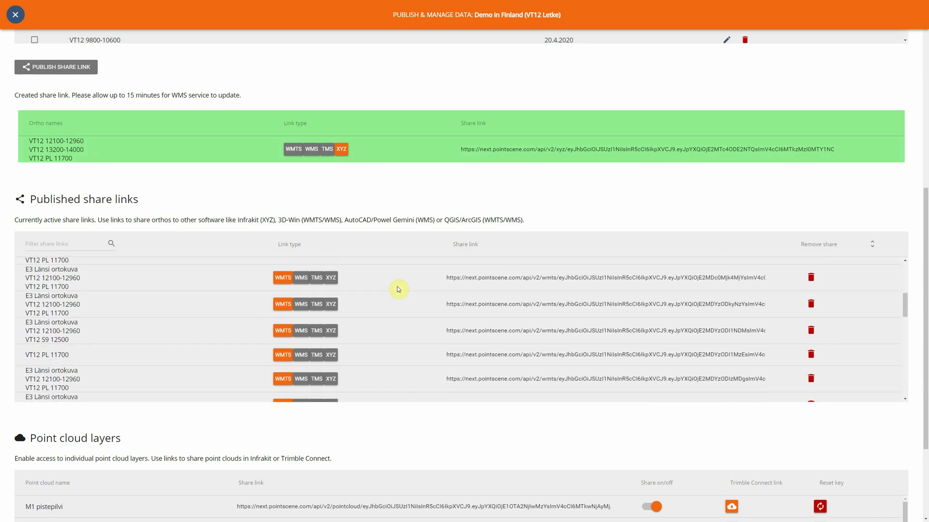
{"action": "scroll", "coordinate": [382, 417], "scroll_direction": "down", "scroll_amount": 3}
{"action": "scroll", "coordinate": [381, 417], "scroll_direction": "down", "scroll_amount": 1}
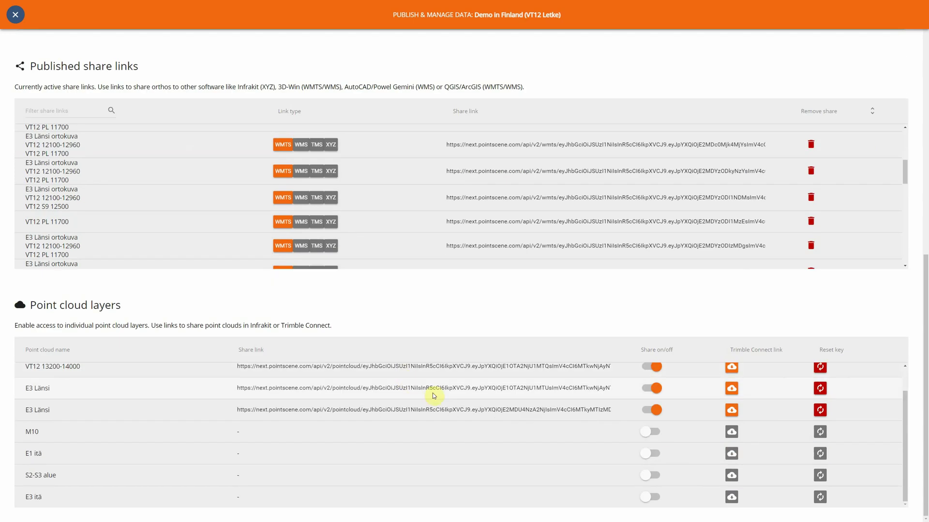
{"action": "left_click", "coordinate": [423, 388]}
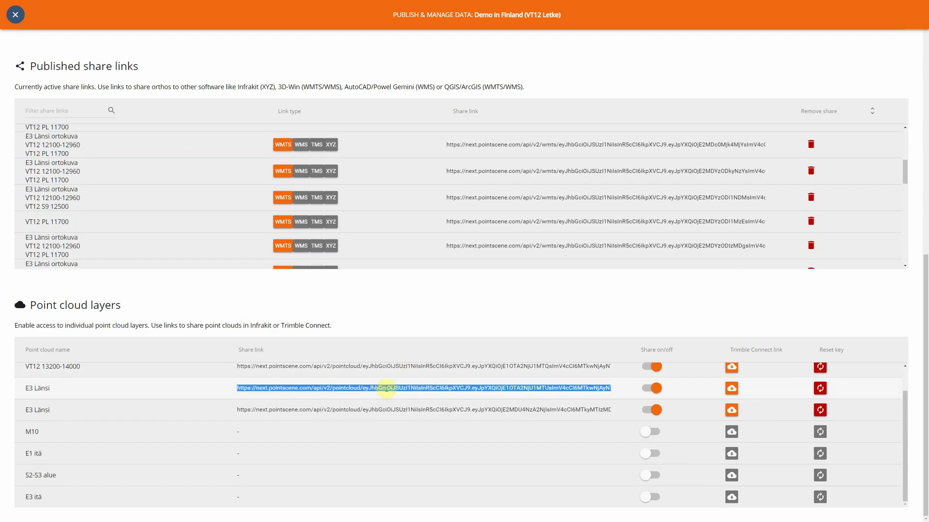
{"action": "left_click", "coordinate": [732, 390]}
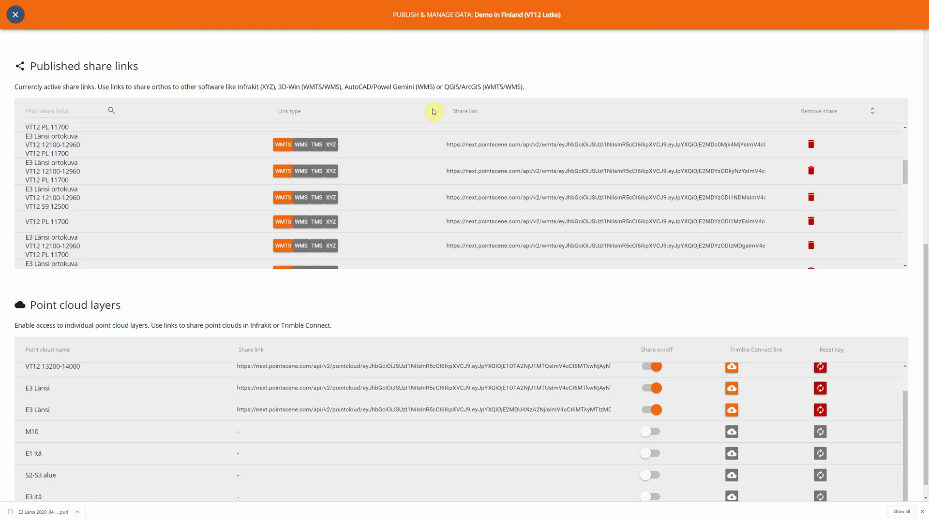
{"action": "key", "text": "ctrl+Tab"}
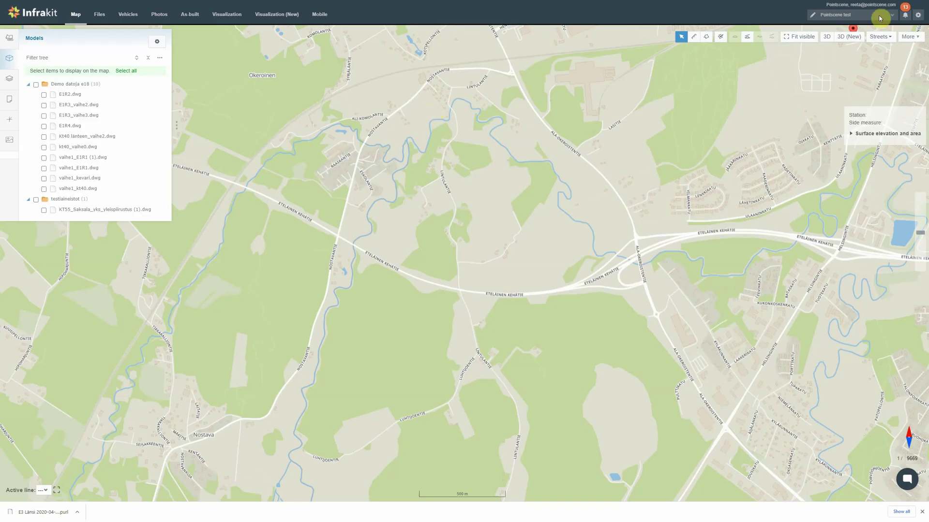
Check the XYZ option in Project settings' new map tile layer dialog, then cancel it
{"action": "left_click", "coordinate": [921, 516]}
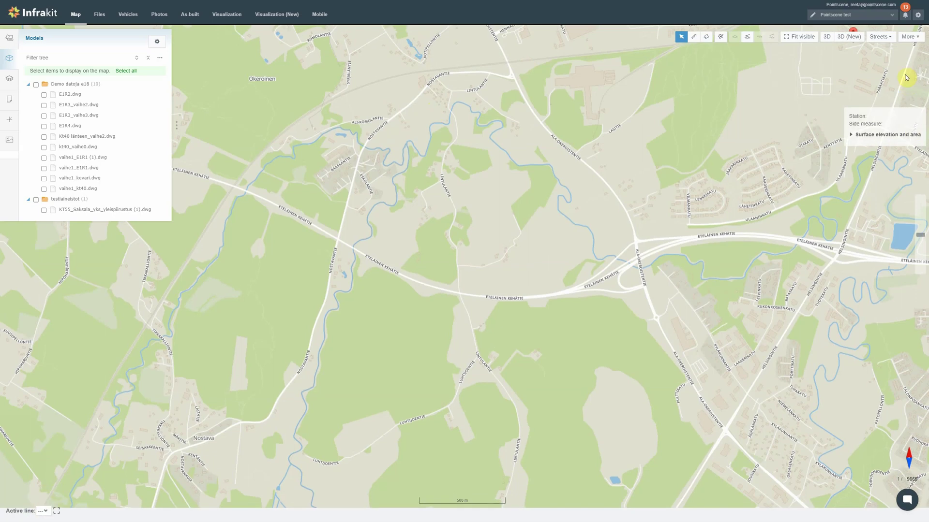
{"action": "left_click", "coordinate": [918, 15]}
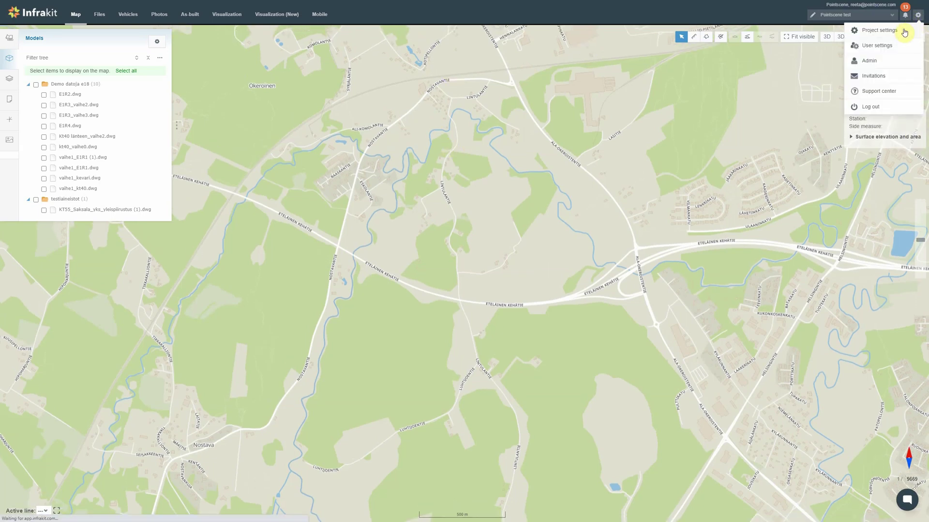
{"action": "left_click", "coordinate": [904, 32]}
{"action": "left_click", "coordinate": [239, 104]}
{"action": "left_click", "coordinate": [332, 90]}
{"action": "left_click", "coordinate": [397, 274]}
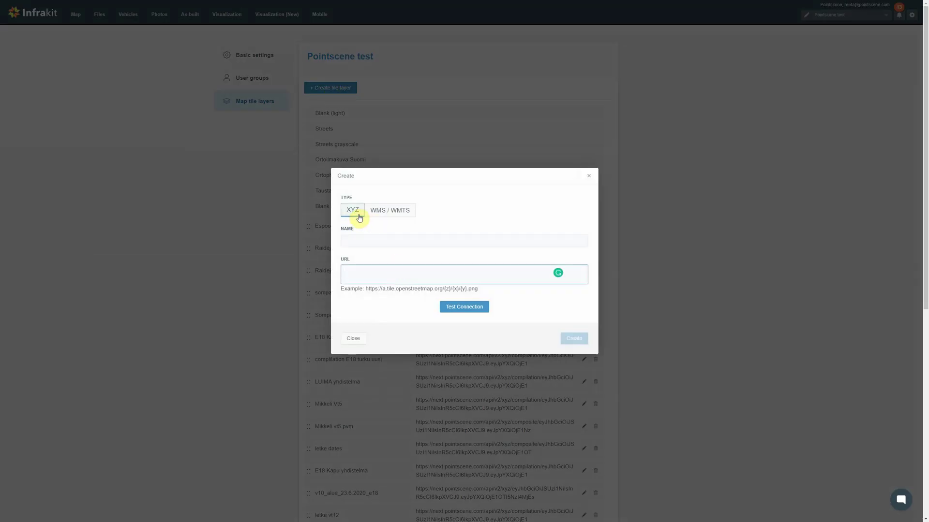
{"action": "left_click", "coordinate": [357, 341]}
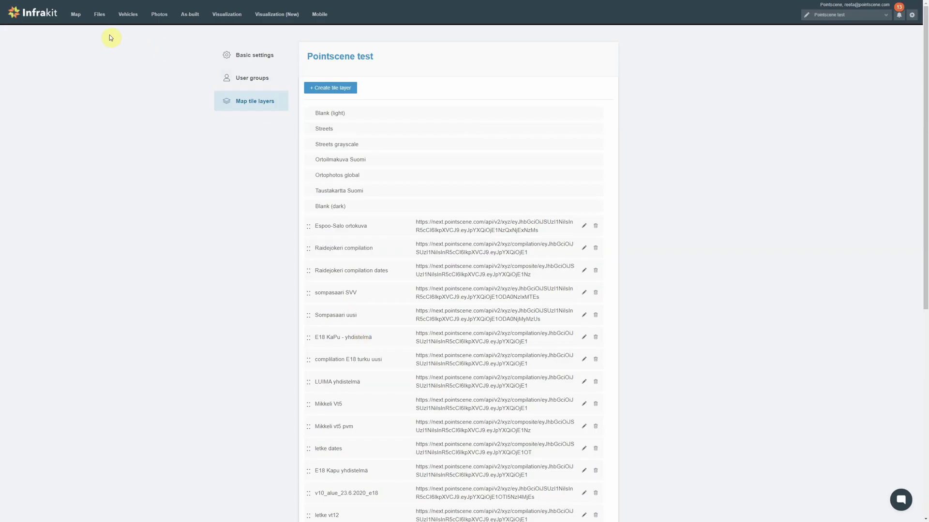
Switch the map background from Streets to the letke vt12 ortho tiles
{"action": "left_click", "coordinate": [77, 21]}
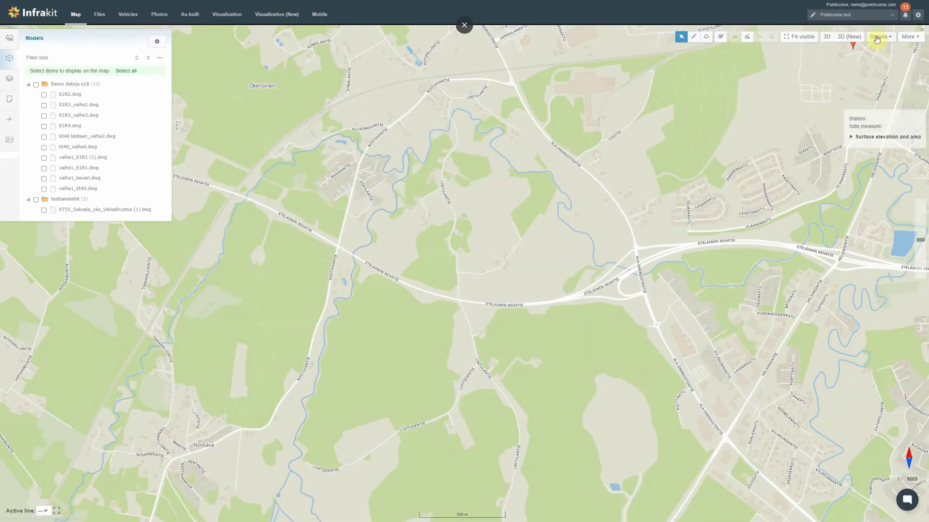
{"action": "left_click", "coordinate": [878, 37]}
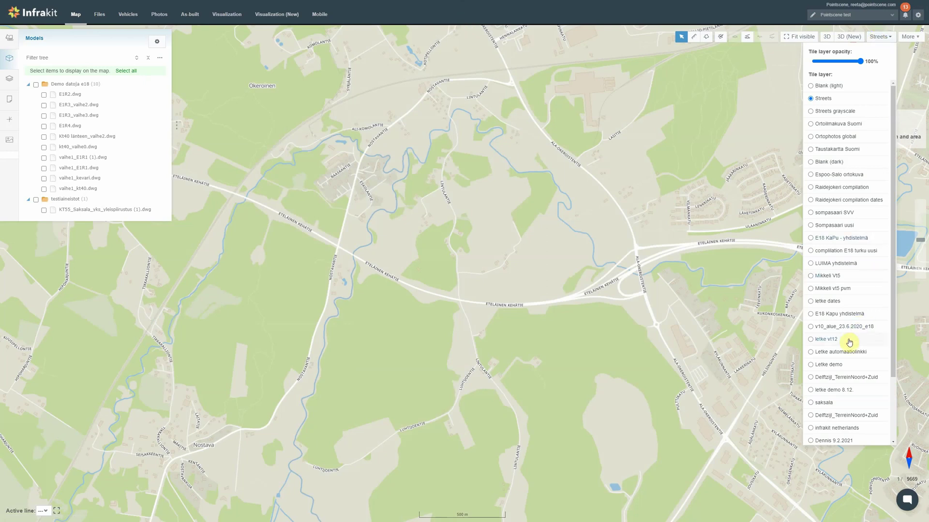
{"action": "left_click", "coordinate": [826, 340]}
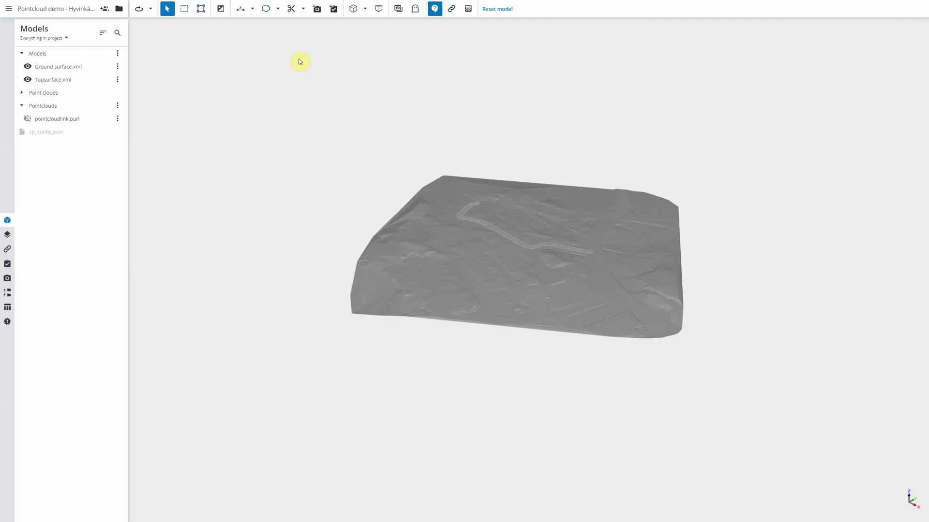
Show the pointcloudlink.purl point cloud in the 3D view and zoom in on its houses and roads
{"action": "left_click", "coordinate": [26, 121]}
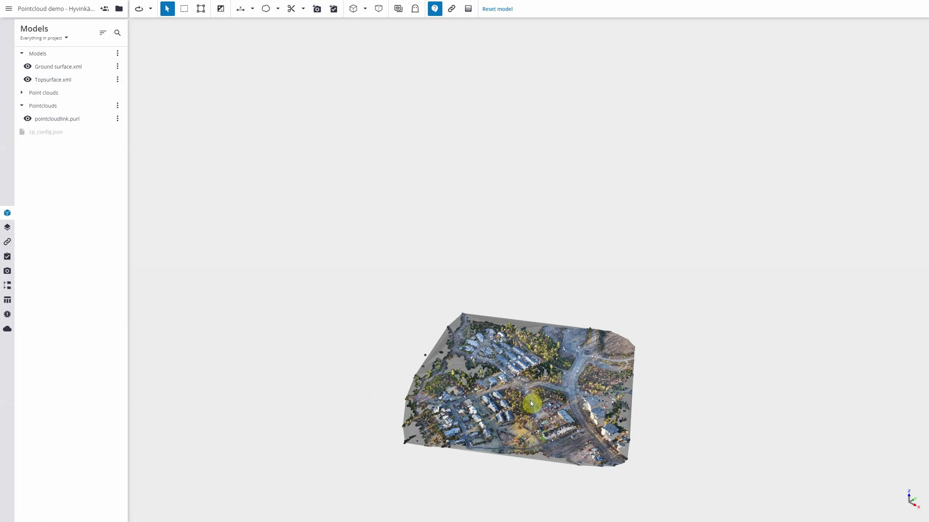
{"action": "scroll", "coordinate": [530, 401], "scroll_direction": "up", "scroll_amount": 5}
{"action": "scroll", "coordinate": [482, 332], "scroll_direction": "up", "scroll_amount": 2}
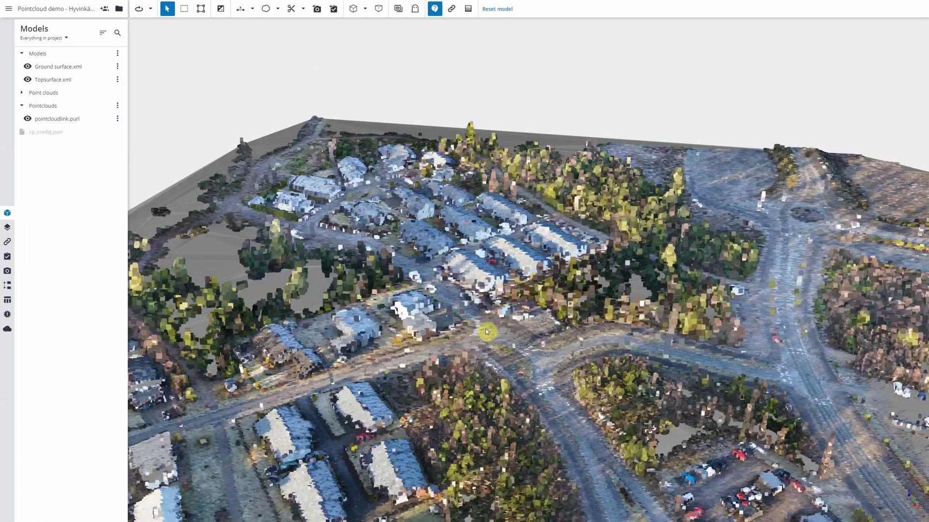
{"action": "scroll", "coordinate": [498, 324], "scroll_direction": "up", "scroll_amount": 8}
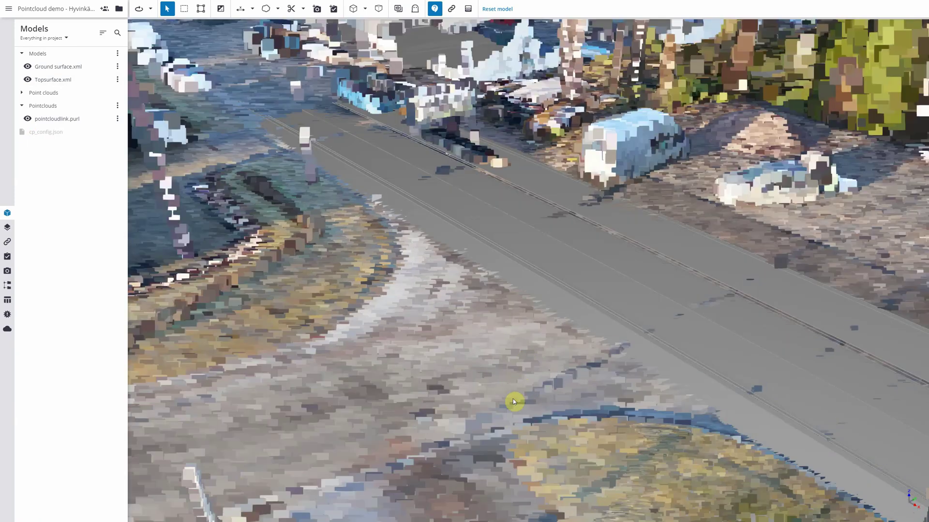
{"action": "scroll", "coordinate": [468, 430], "scroll_direction": "up", "scroll_amount": 2}
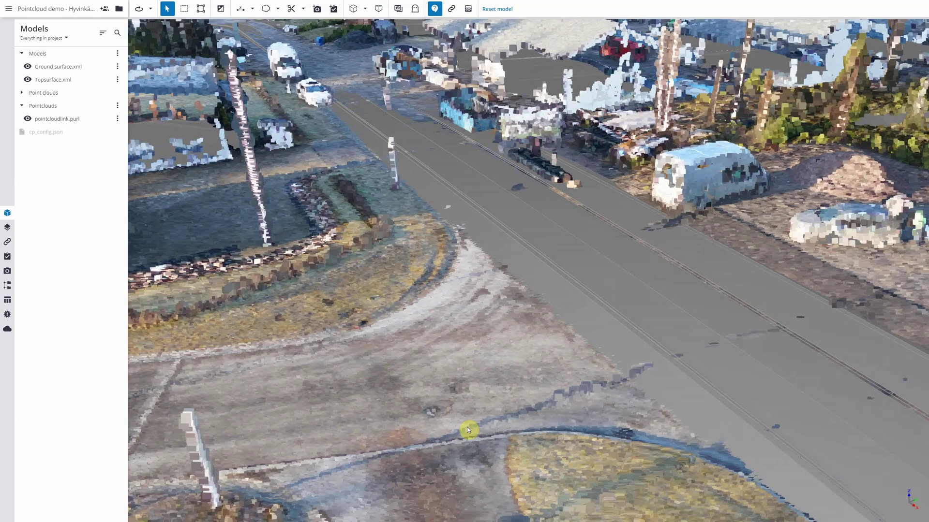